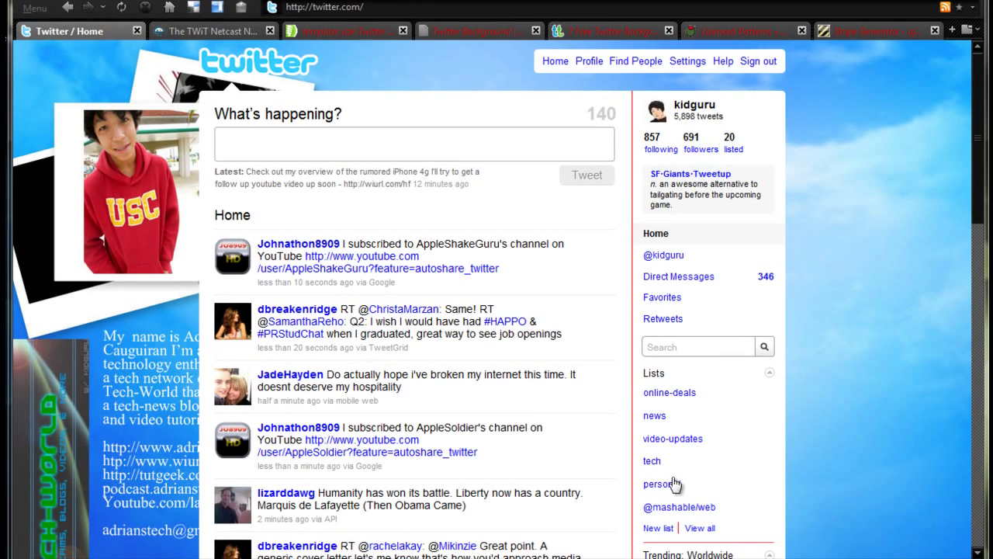
- View the Twitter profile page fullscreen and scroll through it to show its current background
{"action": "mouse_move", "coordinate": [560, 475]}
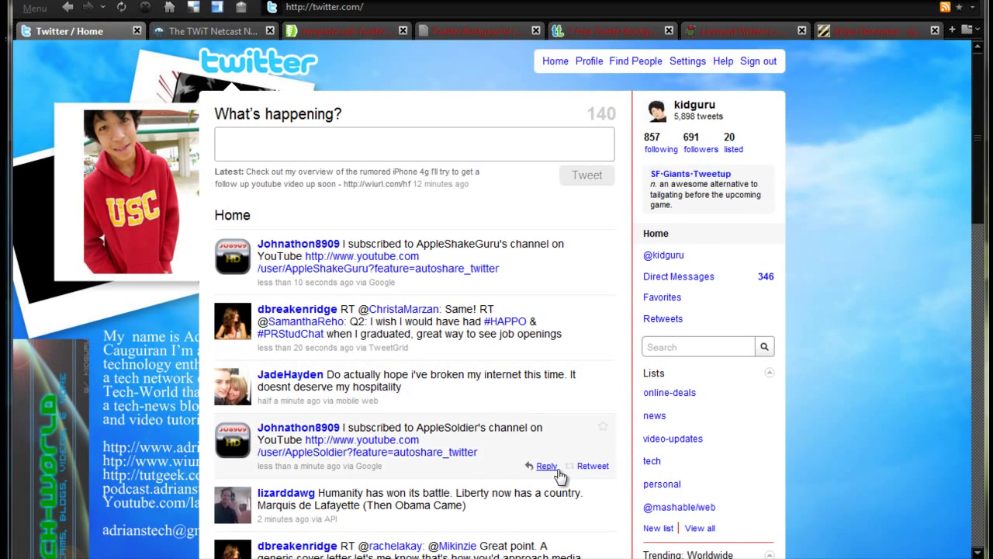
{"action": "scroll", "coordinate": [826, 438], "scroll_direction": "down", "scroll_amount": 5}
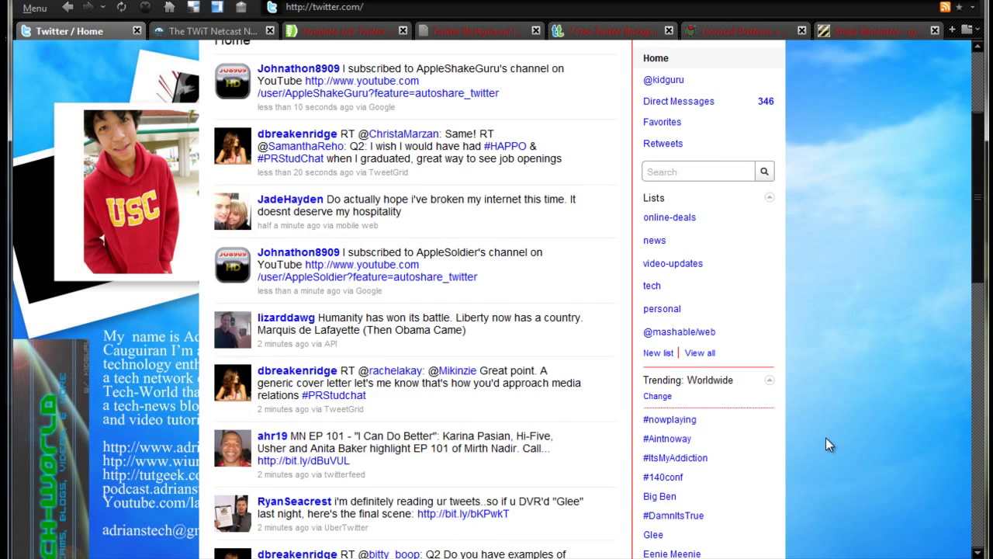
{"action": "scroll", "coordinate": [826, 438], "scroll_direction": "up", "scroll_amount": 5}
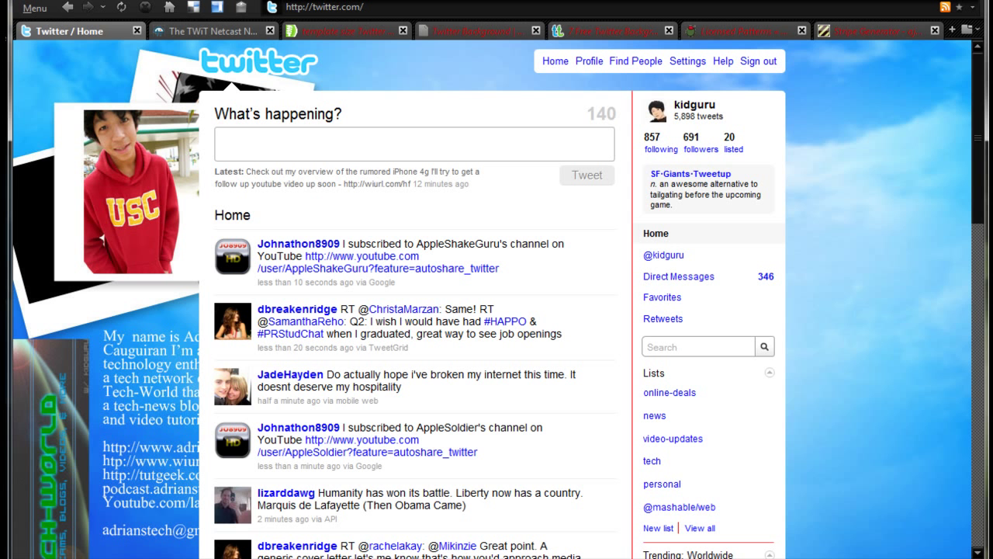
{"action": "key", "text": "F11"}
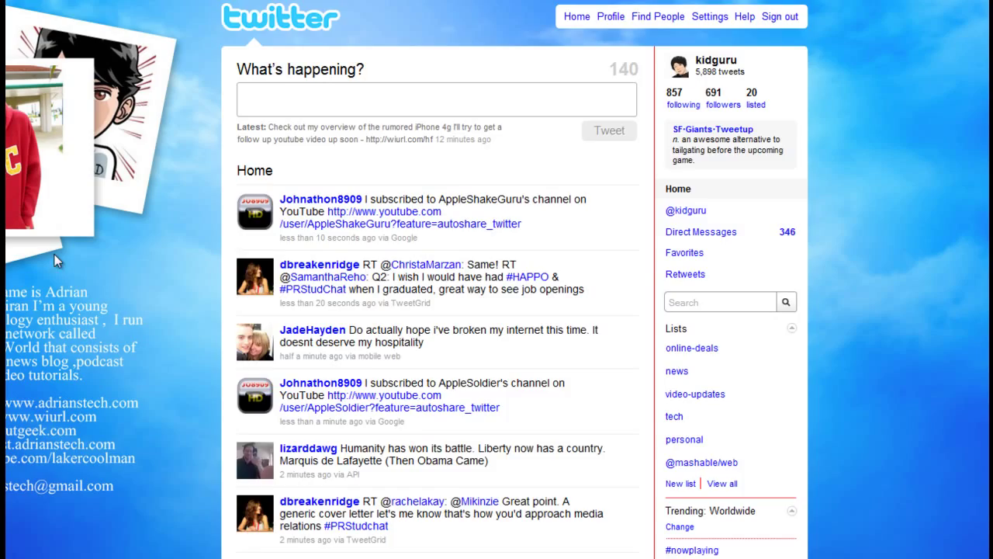
{"action": "scroll", "coordinate": [68, 251], "scroll_direction": "down", "scroll_amount": 8}
{"action": "scroll", "coordinate": [70, 255], "scroll_direction": "up", "scroll_amount": 8}
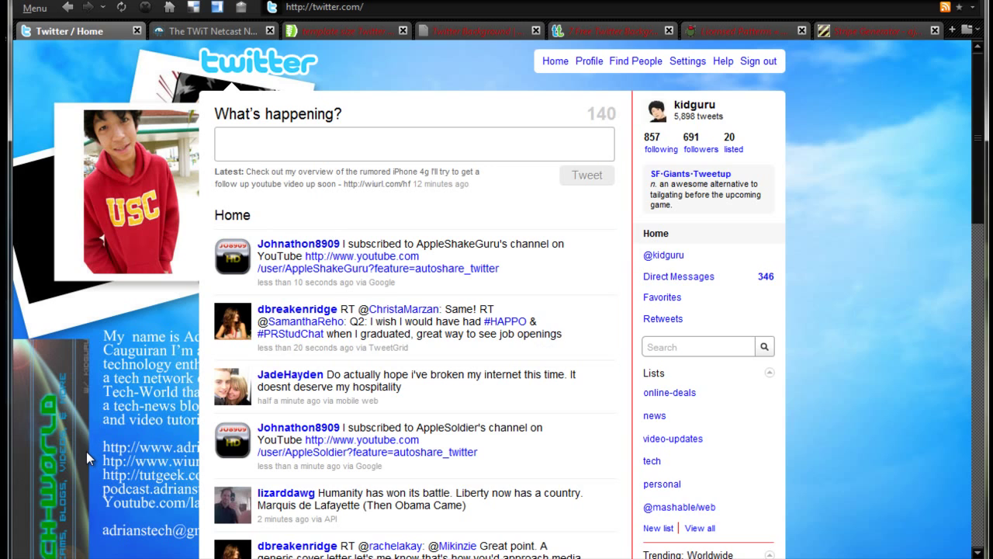
{"action": "scroll", "coordinate": [86, 450], "scroll_direction": "down", "scroll_amount": 3}
{"action": "scroll", "coordinate": [86, 450], "scroll_direction": "down", "scroll_amount": 3}
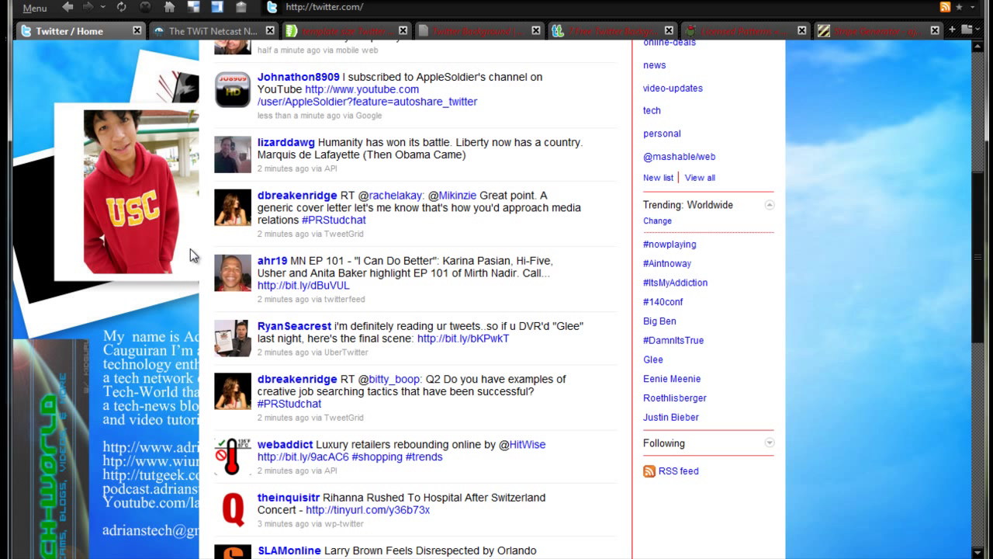
{"action": "scroll", "coordinate": [171, 288], "scroll_direction": "down", "scroll_amount": 3}
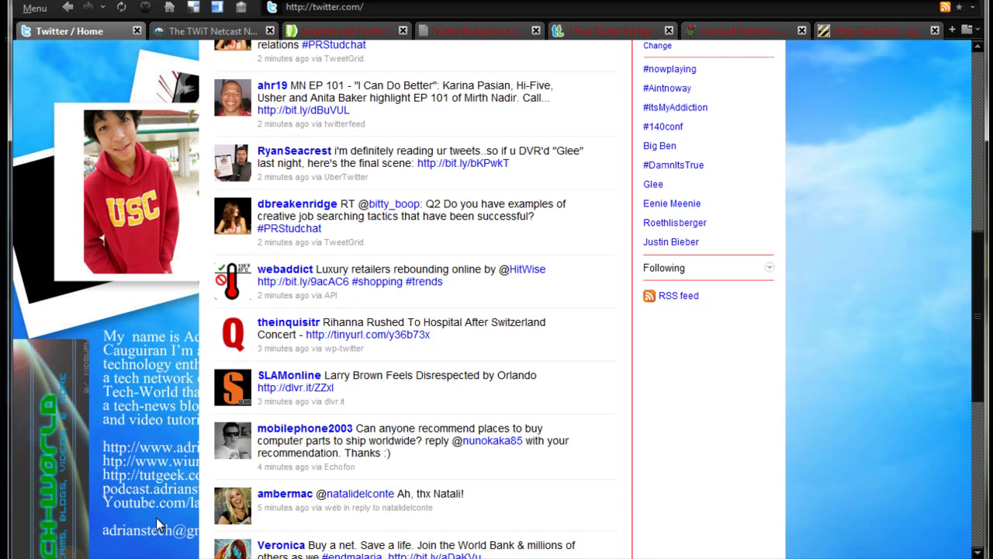
{"action": "scroll", "coordinate": [156, 518], "scroll_direction": "up", "scroll_amount": 8}
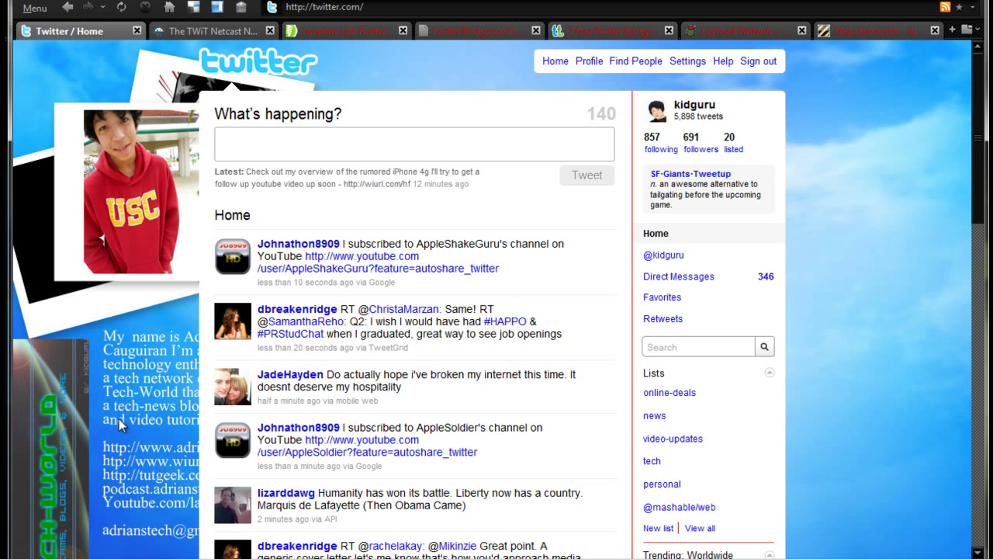
{"action": "scroll", "coordinate": [146, 465], "scroll_direction": "down", "scroll_amount": 2}
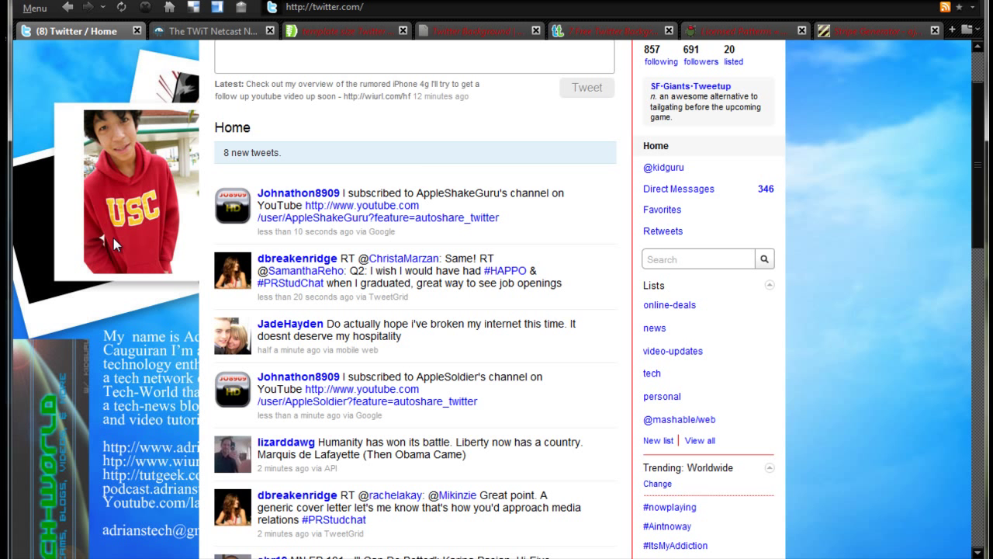
{"action": "scroll", "coordinate": [807, 291], "scroll_direction": "up", "scroll_amount": 3}
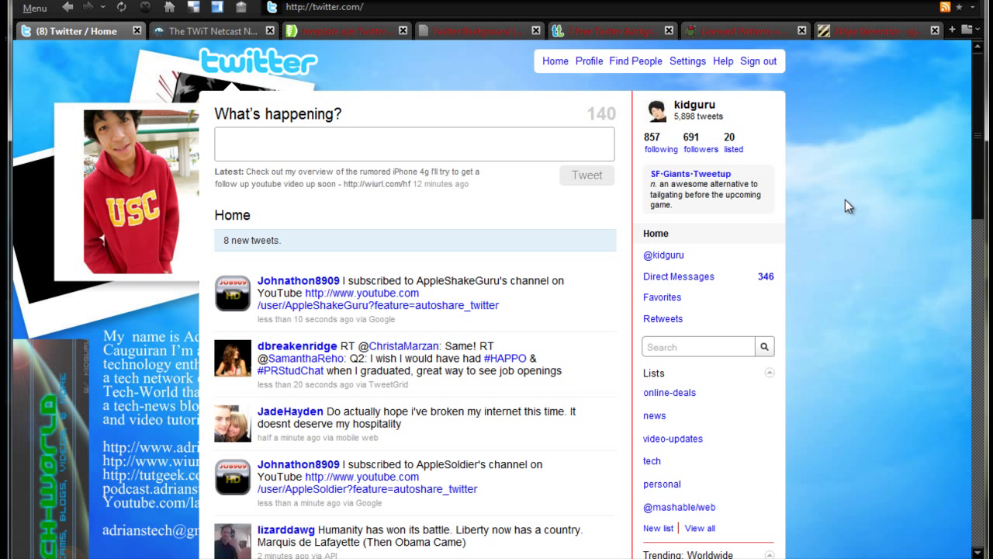
- Go to Settings > Design and look over the theme, background image and colour options
{"action": "left_click", "coordinate": [688, 73]}
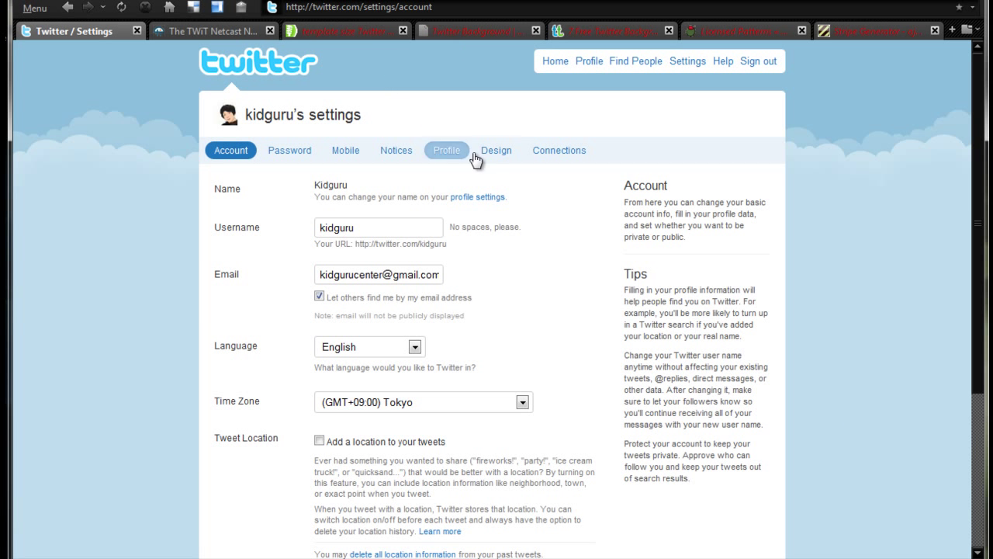
{"action": "left_click", "coordinate": [500, 154]}
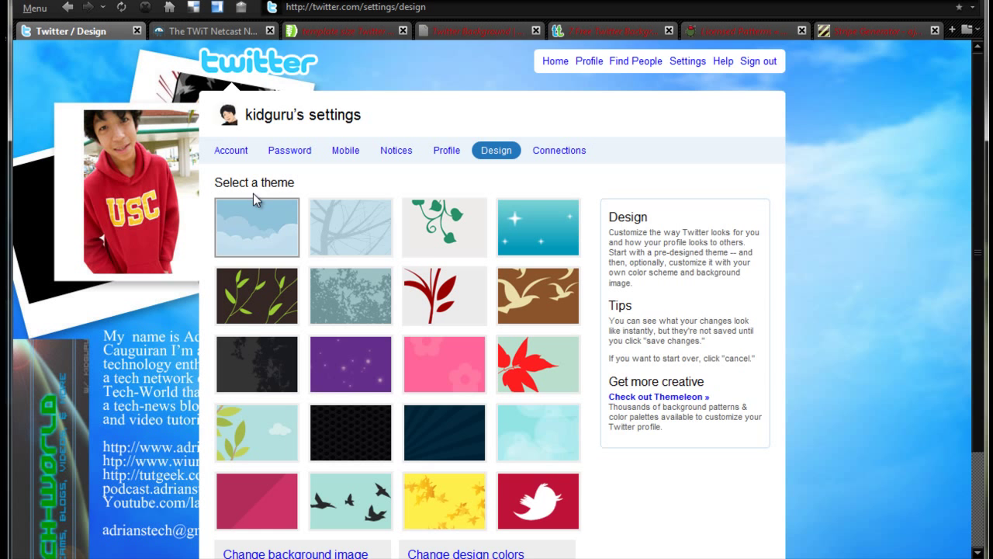
{"action": "scroll", "coordinate": [295, 222], "scroll_direction": "down", "scroll_amount": 3}
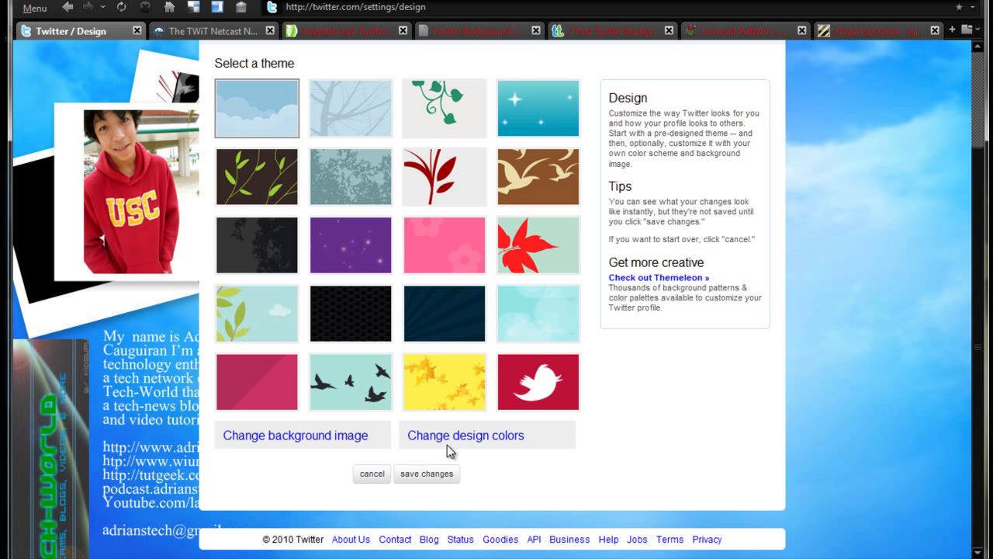
{"action": "scroll", "coordinate": [531, 437], "scroll_direction": "up", "scroll_amount": 3}
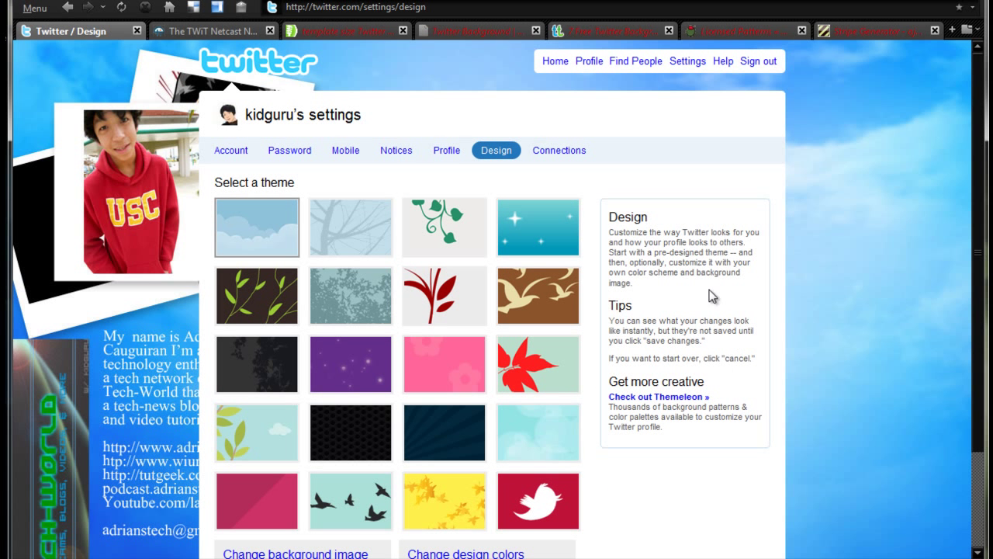
{"action": "scroll", "coordinate": [604, 482], "scroll_direction": "down", "scroll_amount": 3}
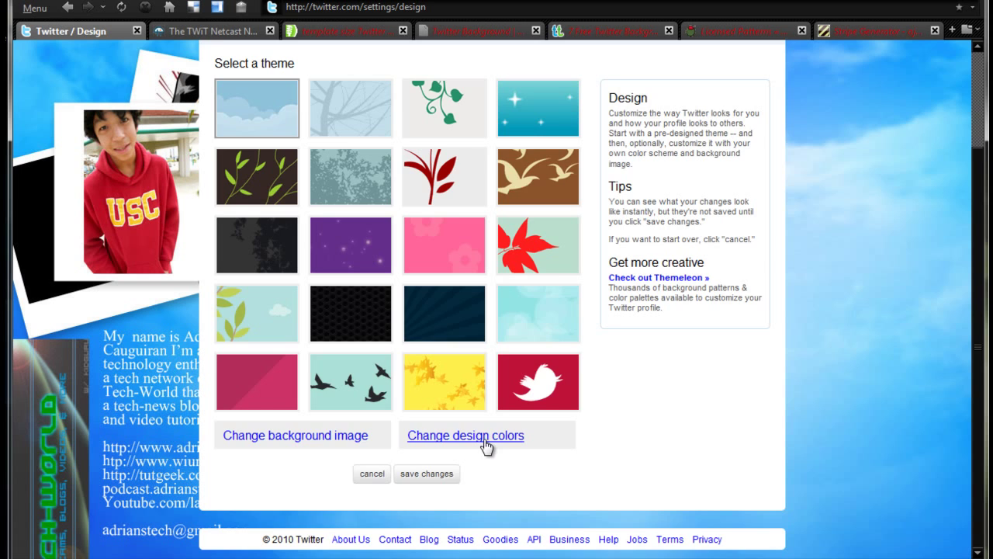
{"action": "scroll", "coordinate": [481, 349], "scroll_direction": "up", "scroll_amount": 3}
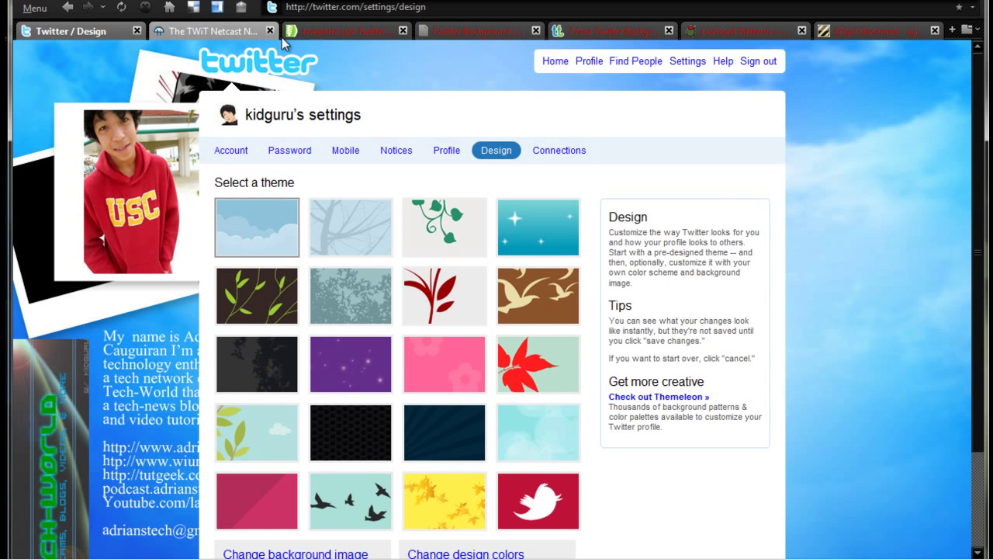
- Switch to the Croncast article and read through its Twitter background guidelines
{"action": "left_click", "coordinate": [327, 32]}
{"action": "scroll", "coordinate": [360, 298], "scroll_direction": "down", "scroll_amount": 1}
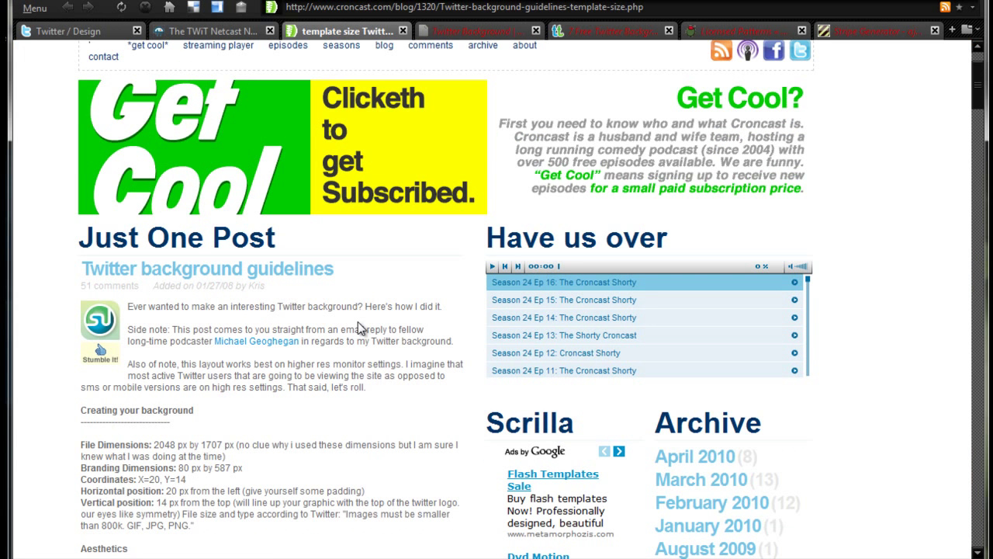
{"action": "double_click", "coordinate": [361, 270]}
{"action": "left_click", "coordinate": [374, 285]}
{"action": "scroll", "coordinate": [326, 330], "scroll_direction": "down", "scroll_amount": 1}
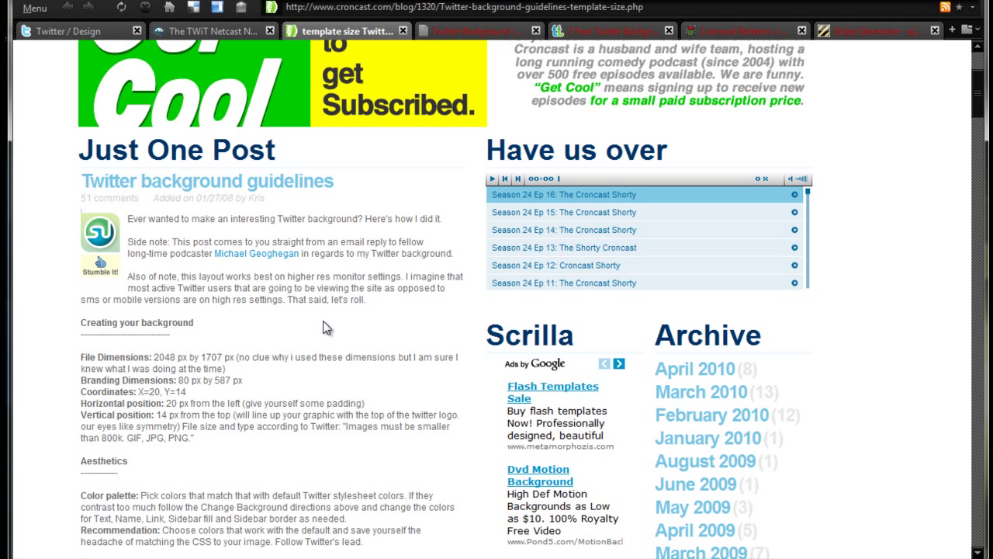
{"action": "scroll", "coordinate": [326, 330], "scroll_direction": "down", "scroll_amount": 1}
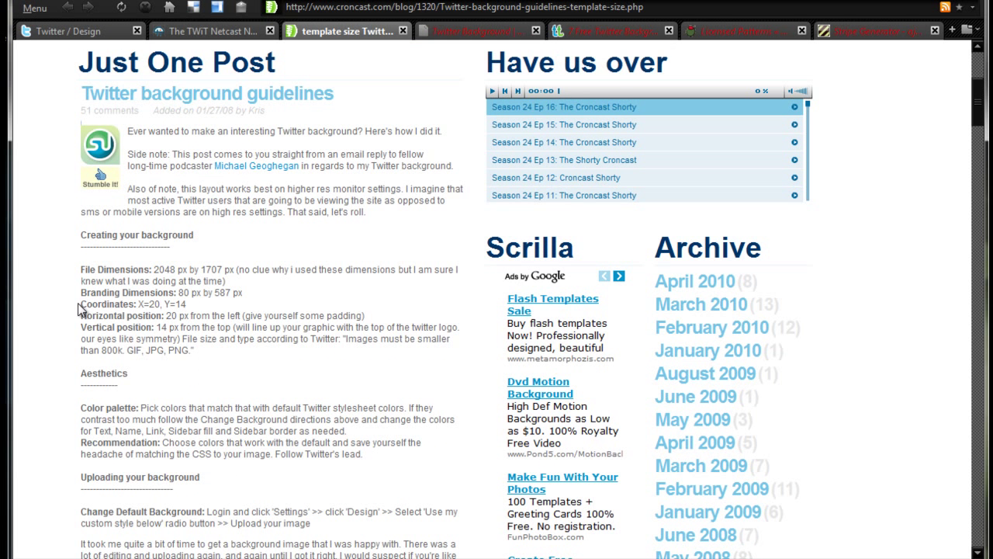
- Point out the Branding Dimensions specification, then bring up the MyTweetSpace backgrounds page
{"action": "left_click_drag", "start_coordinate": [164, 288], "coordinate": [227, 295]}
{"action": "left_click", "coordinate": [212, 294]}
{"action": "scroll", "coordinate": [301, 391], "scroll_direction": "down", "scroll_amount": 4}
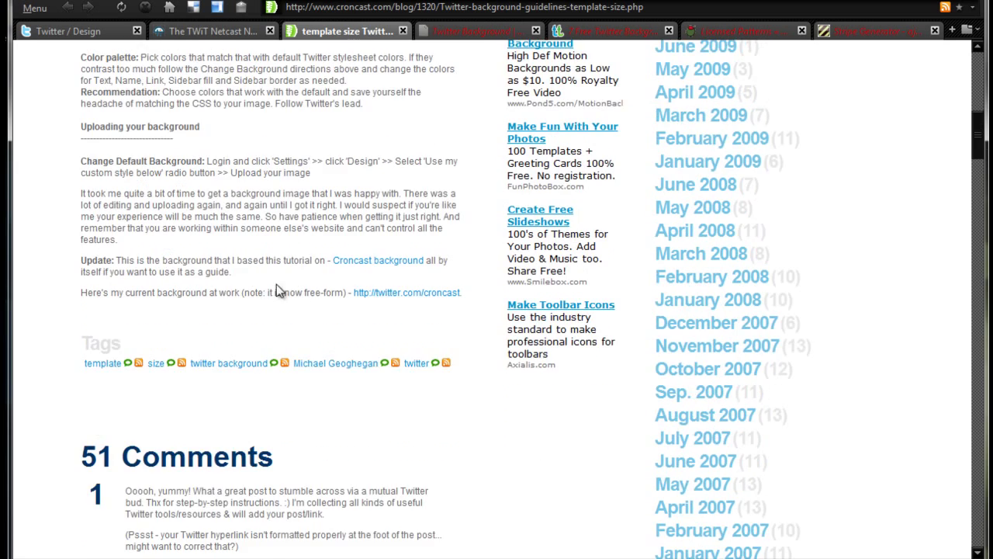
{"action": "scroll", "coordinate": [276, 287], "scroll_direction": "up", "scroll_amount": 1}
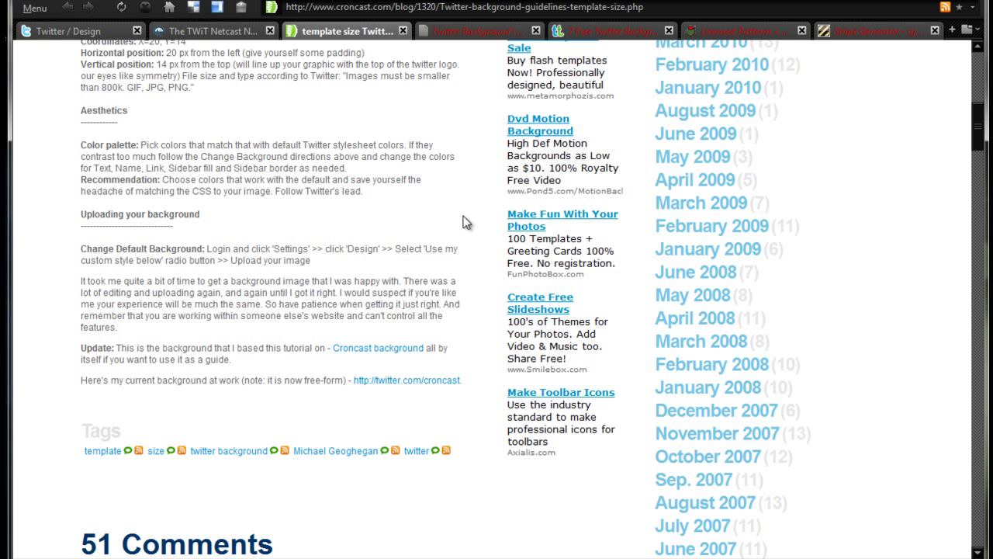
{"action": "left_click", "coordinate": [472, 35]}
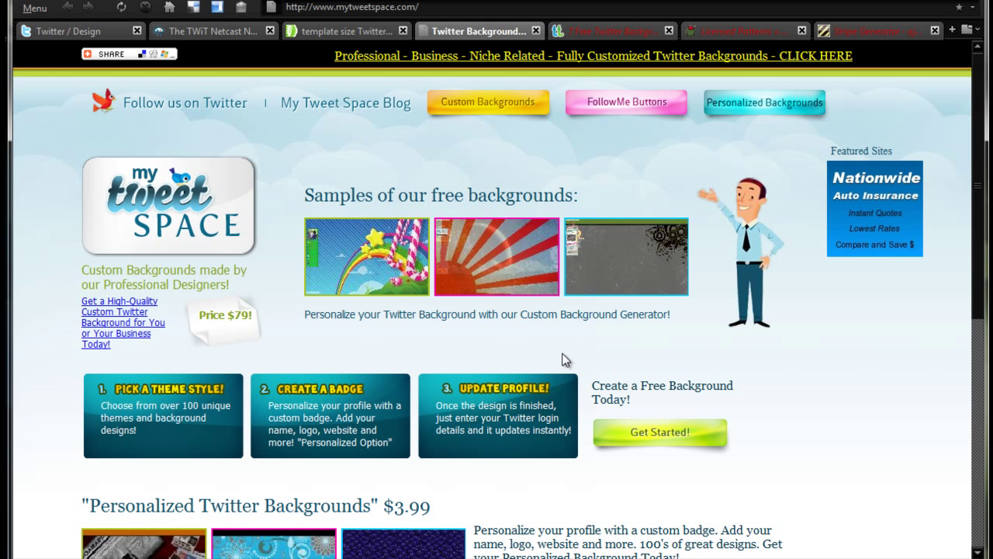
{"action": "scroll", "coordinate": [413, 358], "scroll_direction": "down", "scroll_amount": 1}
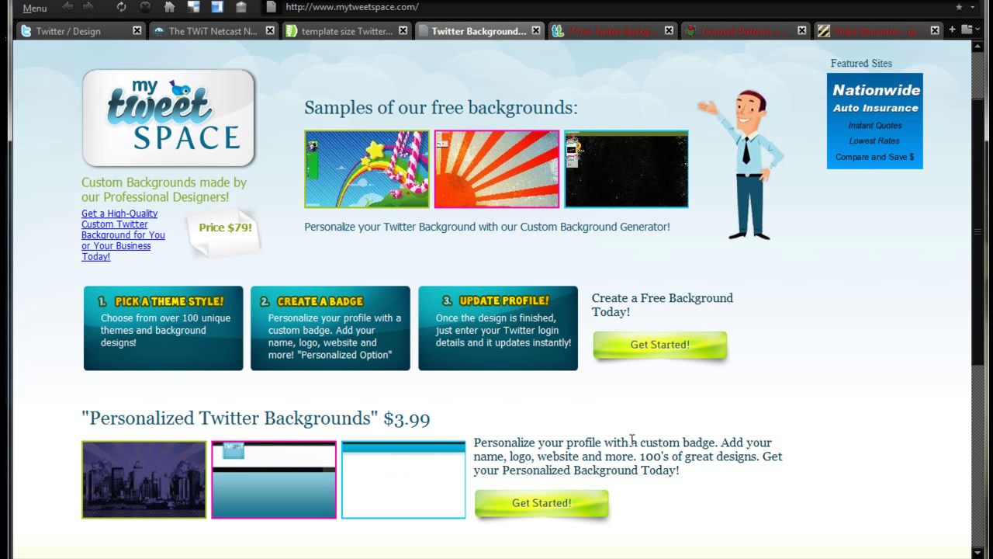
{"action": "left_click_drag", "start_coordinate": [380, 414], "coordinate": [471, 424]}
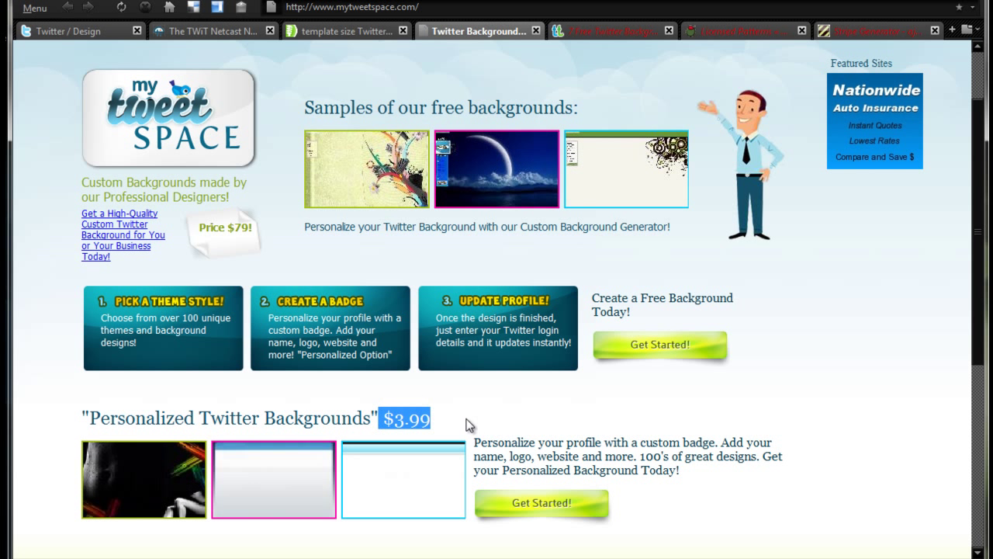
{"action": "left_click", "coordinate": [496, 423]}
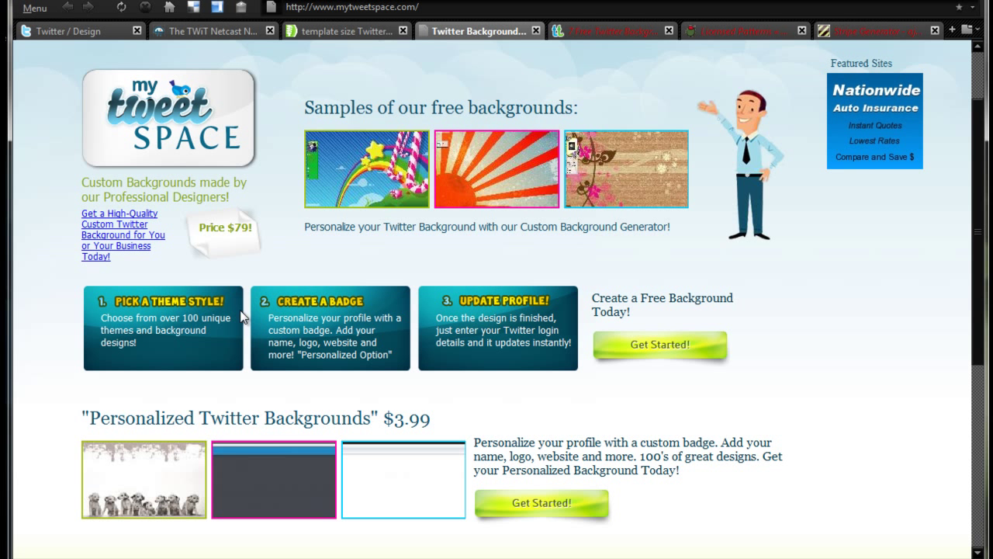
{"action": "scroll", "coordinate": [680, 342], "scroll_direction": "down", "scroll_amount": 3}
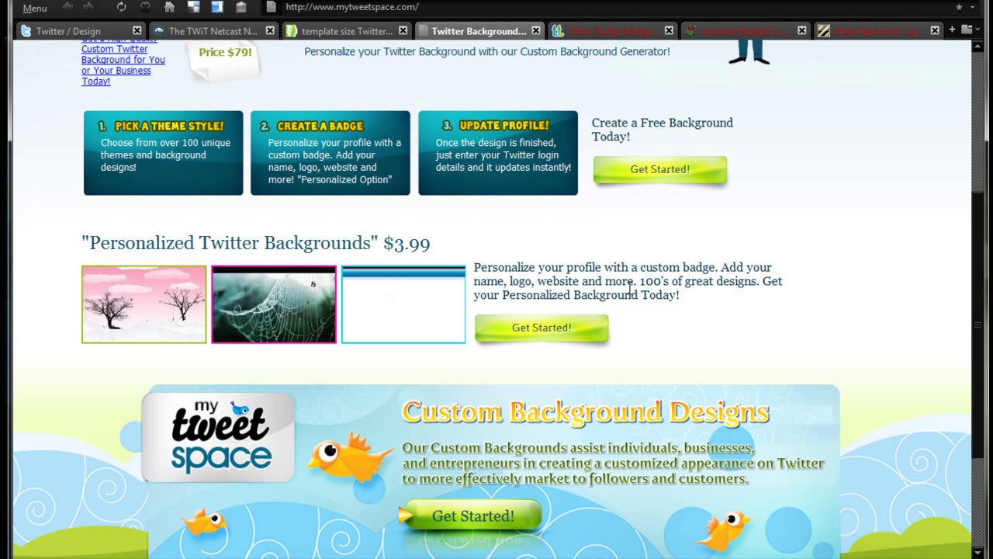
{"action": "scroll", "coordinate": [688, 281], "scroll_direction": "down", "scroll_amount": 3}
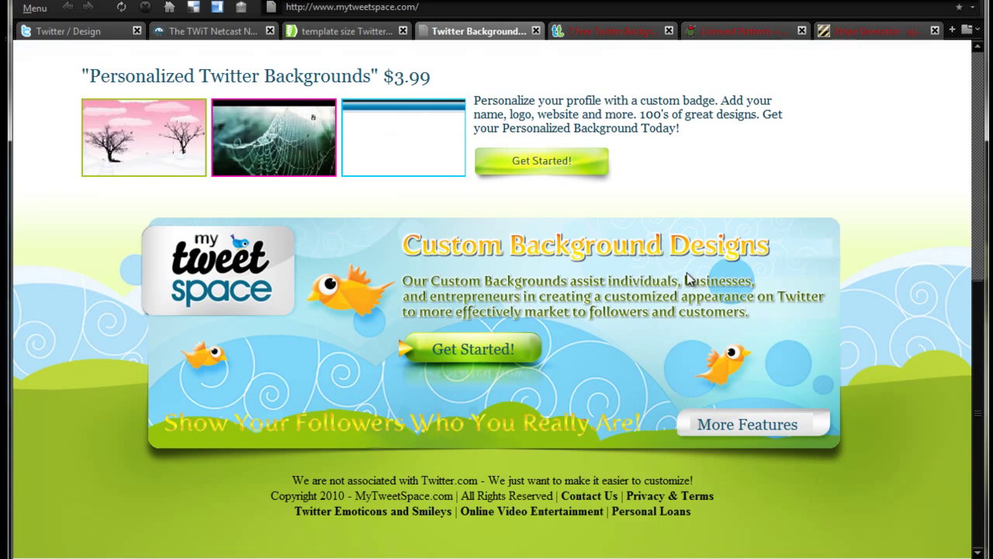
{"action": "scroll", "coordinate": [687, 282], "scroll_direction": "up", "scroll_amount": 2}
- Switch to TwiTip's 7 Free Twitter Backgrounds article and browse the template previews
{"action": "left_click", "coordinate": [576, 27]}
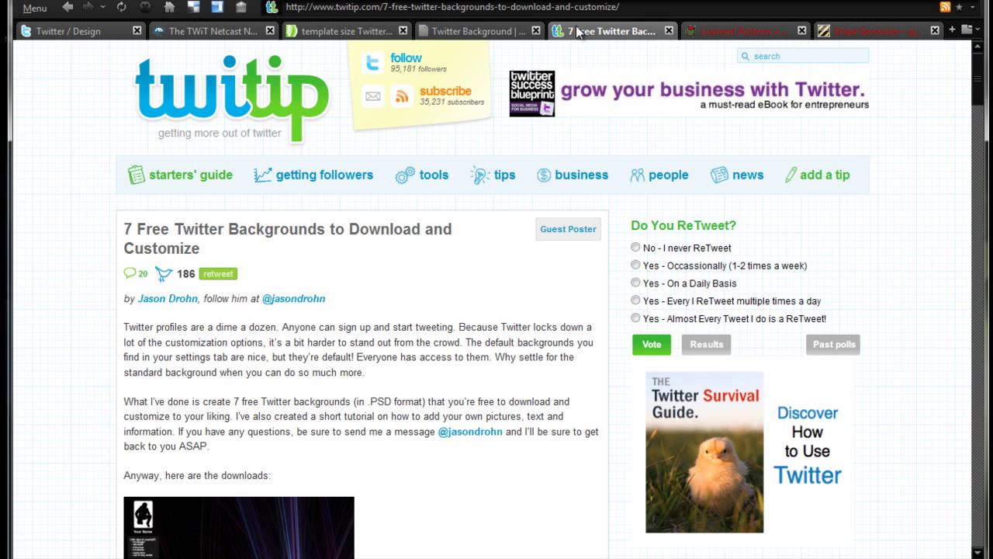
{"action": "scroll", "coordinate": [421, 338], "scroll_direction": "down", "scroll_amount": 1}
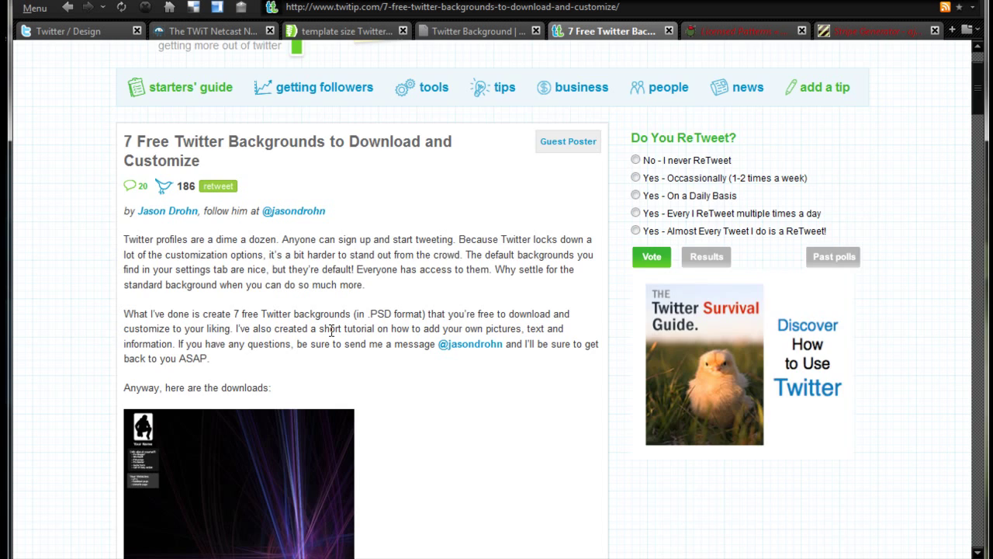
{"action": "scroll", "coordinate": [332, 331], "scroll_direction": "up", "scroll_amount": 2}
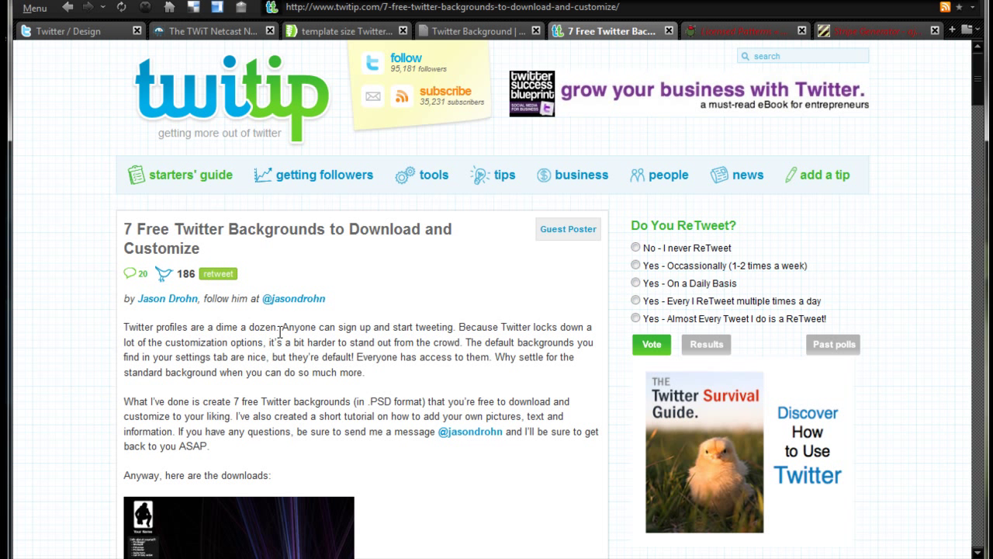
{"action": "scroll", "coordinate": [342, 324], "scroll_direction": "down", "scroll_amount": 3}
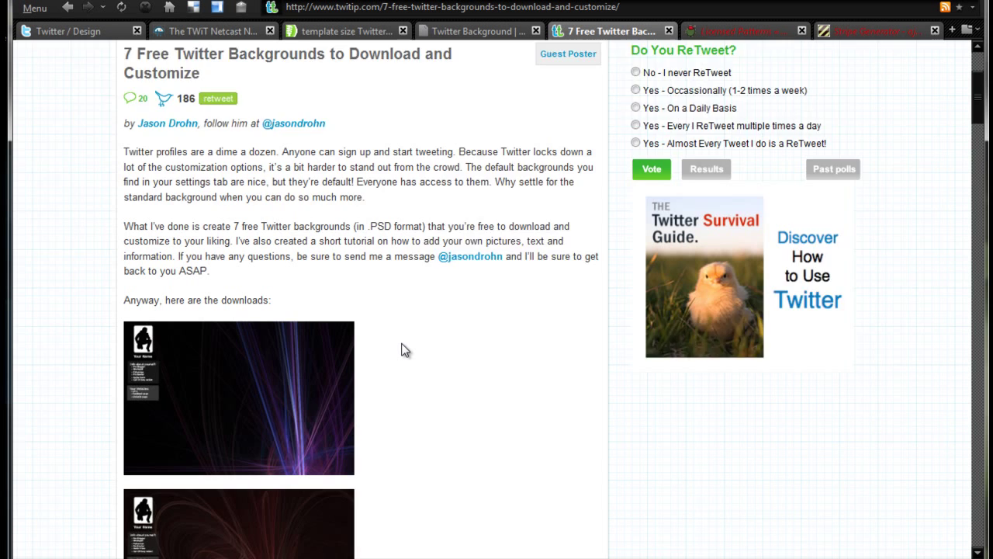
{"action": "scroll", "coordinate": [401, 348], "scroll_direction": "down", "scroll_amount": 3}
{"action": "scroll", "coordinate": [401, 349], "scroll_direction": "up", "scroll_amount": 3}
{"action": "scroll", "coordinate": [402, 349], "scroll_direction": "down", "scroll_amount": 2}
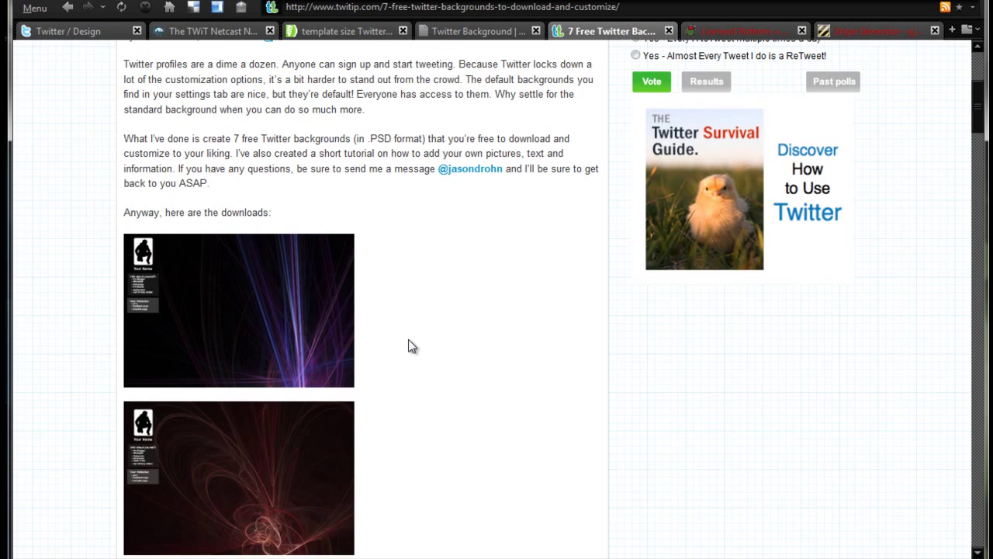
{"action": "scroll", "coordinate": [410, 346], "scroll_direction": "down", "scroll_amount": 2}
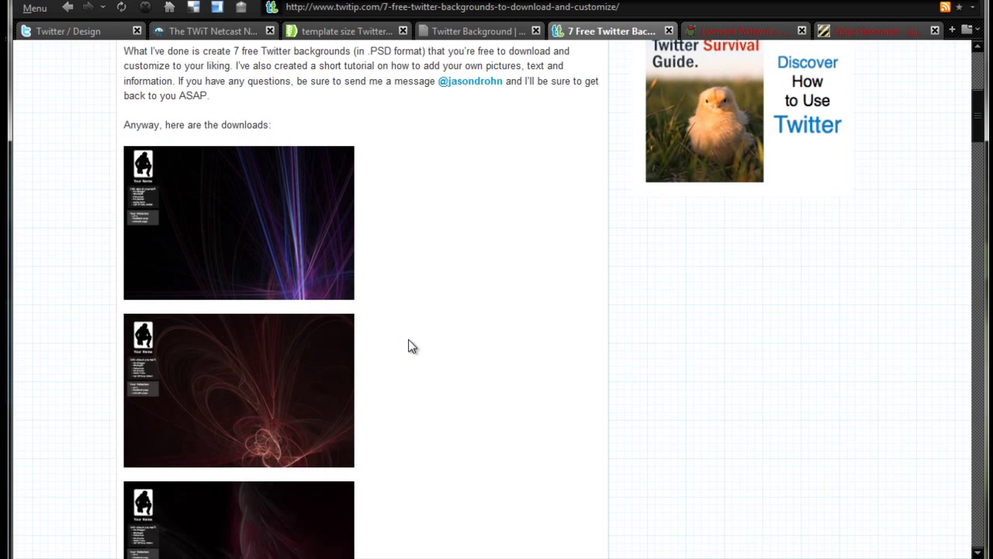
{"action": "scroll", "coordinate": [412, 346], "scroll_direction": "down", "scroll_amount": 2}
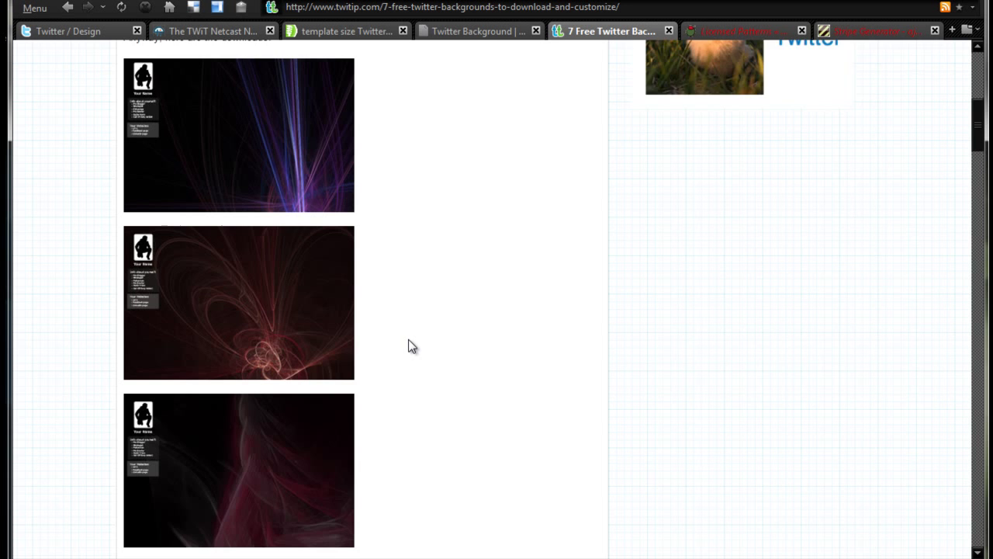
- Scroll down to the video tutorial, then move on to the Olive Manna licensed patterns page
{"action": "scroll", "coordinate": [409, 346], "scroll_direction": "down", "scroll_amount": 5}
{"action": "scroll", "coordinate": [426, 463], "scroll_direction": "down", "scroll_amount": 9}
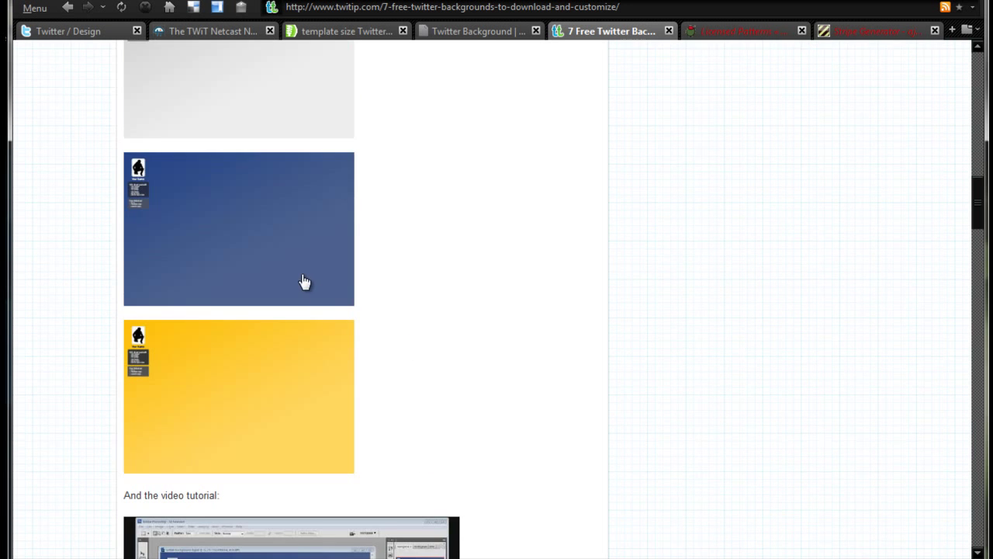
{"action": "scroll", "coordinate": [295, 229], "scroll_direction": "down", "scroll_amount": 1}
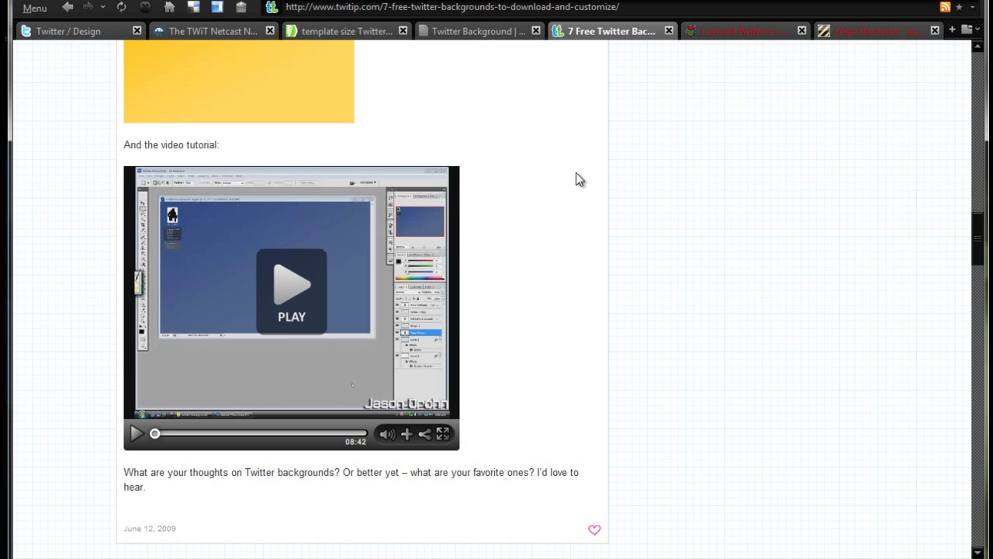
{"action": "scroll", "coordinate": [590, 304], "scroll_direction": "down", "scroll_amount": 3}
{"action": "left_click", "coordinate": [724, 33]}
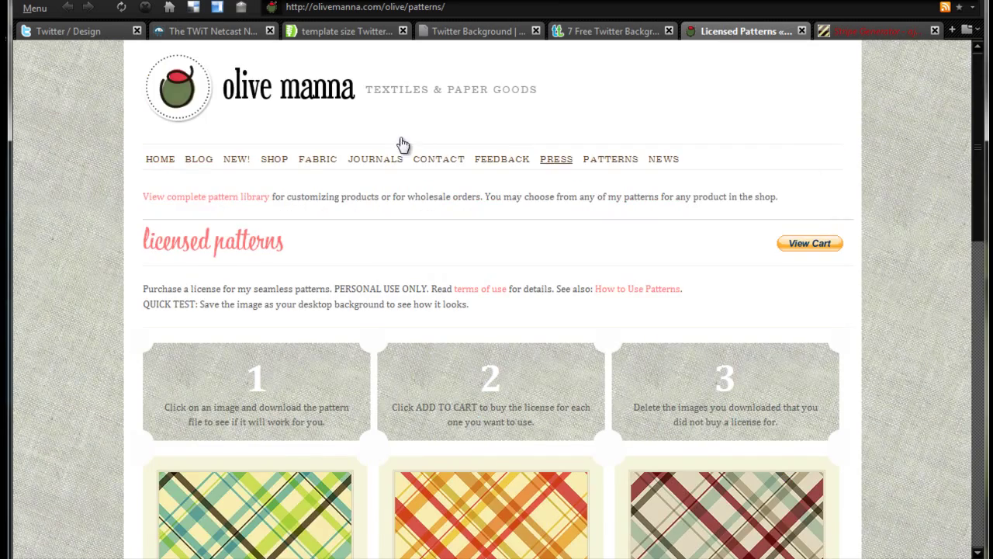
- Browse Olive Manna's $5 seamless plaid patterns, then bring up the Stripe Generator 2.0 page
{"action": "scroll", "coordinate": [737, 330], "scroll_direction": "down", "scroll_amount": 1}
{"action": "scroll", "coordinate": [738, 331], "scroll_direction": "down", "scroll_amount": 8}
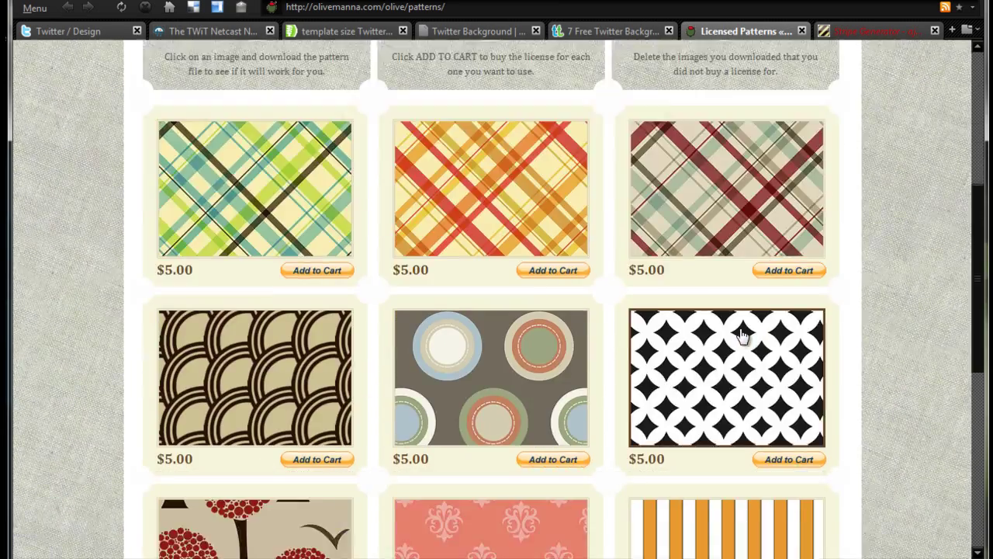
{"action": "scroll", "coordinate": [389, 340], "scroll_direction": "up", "scroll_amount": 8}
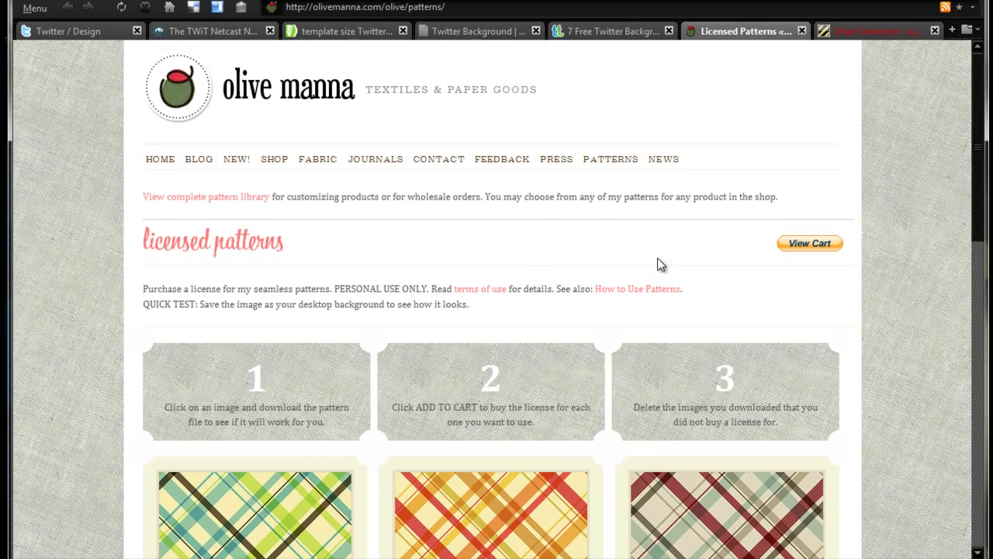
{"action": "left_click", "coordinate": [839, 35]}
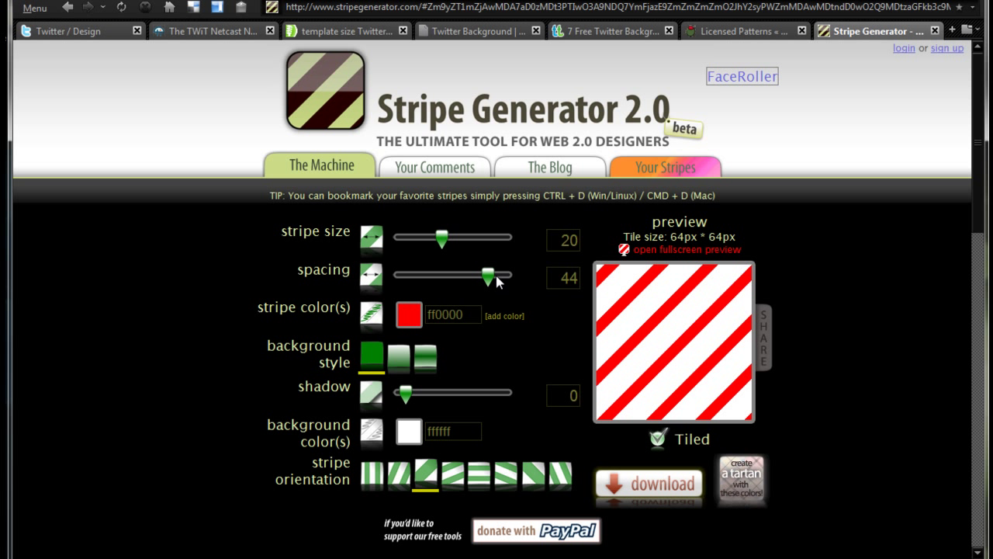
- Generate blue 1747BF stripes, size 44, spacing 31, on a gradient background with reversed diagonal orientation
{"action": "left_click_drag", "start_coordinate": [497, 281], "coordinate": [454, 277]}
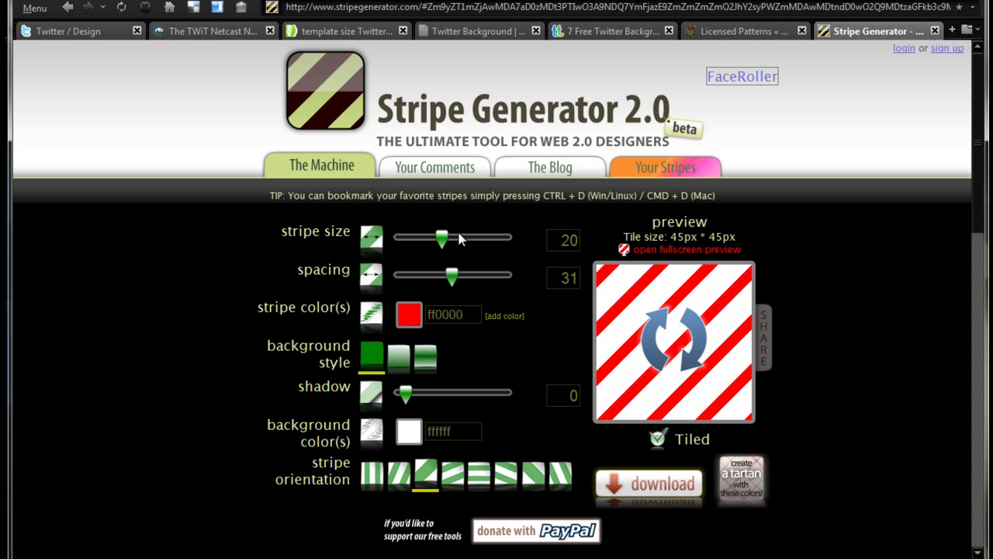
{"action": "left_click_drag", "start_coordinate": [442, 239], "coordinate": [488, 239]}
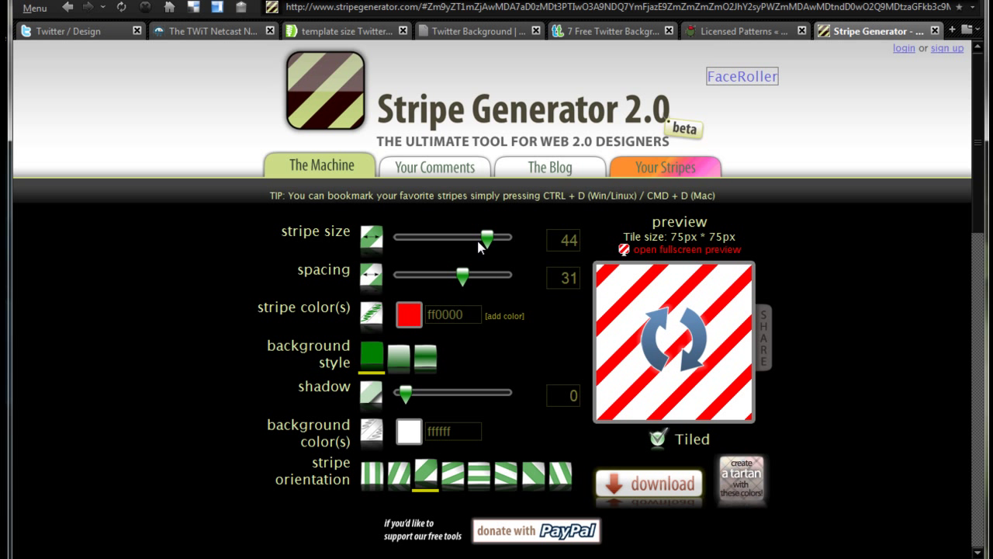
{"action": "left_click", "coordinate": [399, 358]}
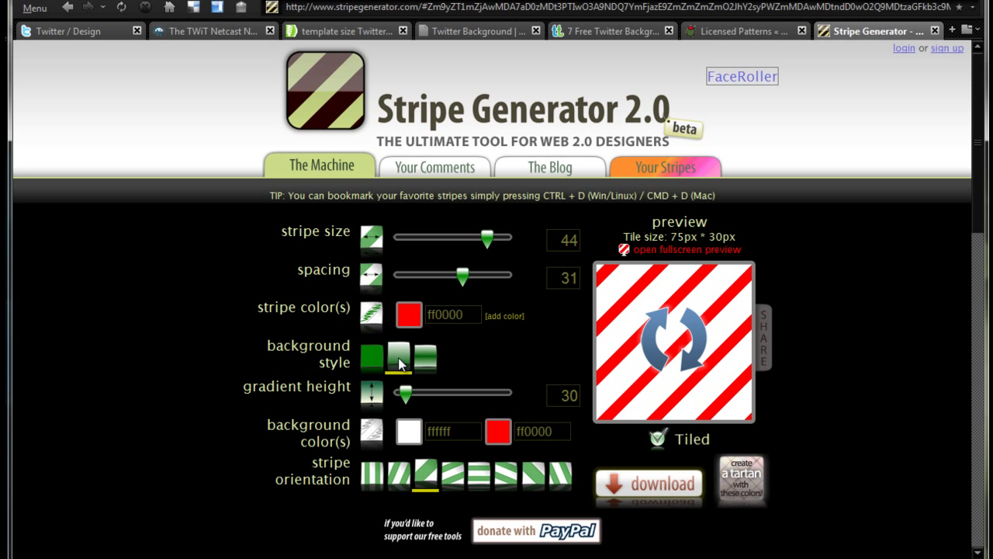
{"action": "left_click", "coordinate": [409, 314]}
{"action": "left_click_drag", "start_coordinate": [528, 401], "coordinate": [578, 402]}
{"action": "left_click", "coordinate": [546, 386]}
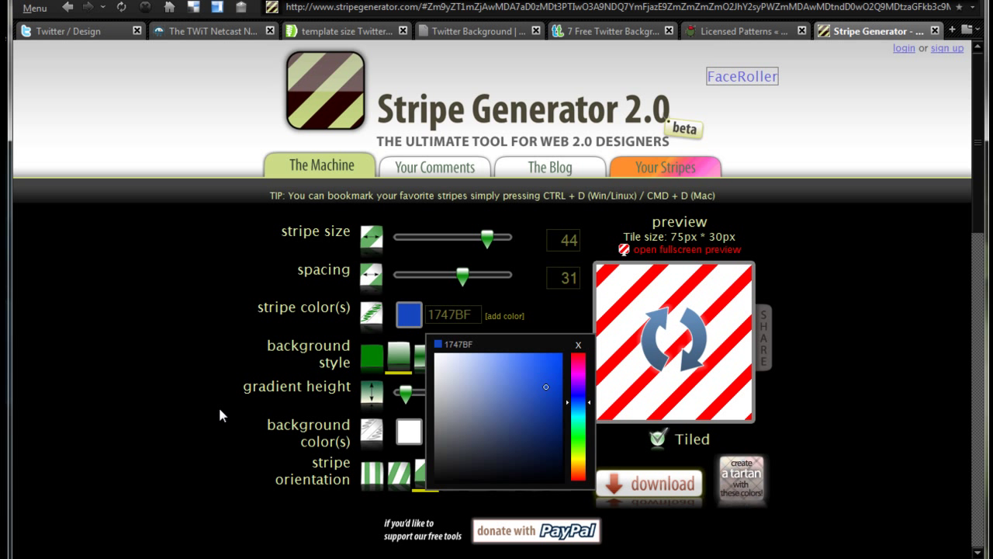
{"action": "left_click", "coordinate": [399, 472]}
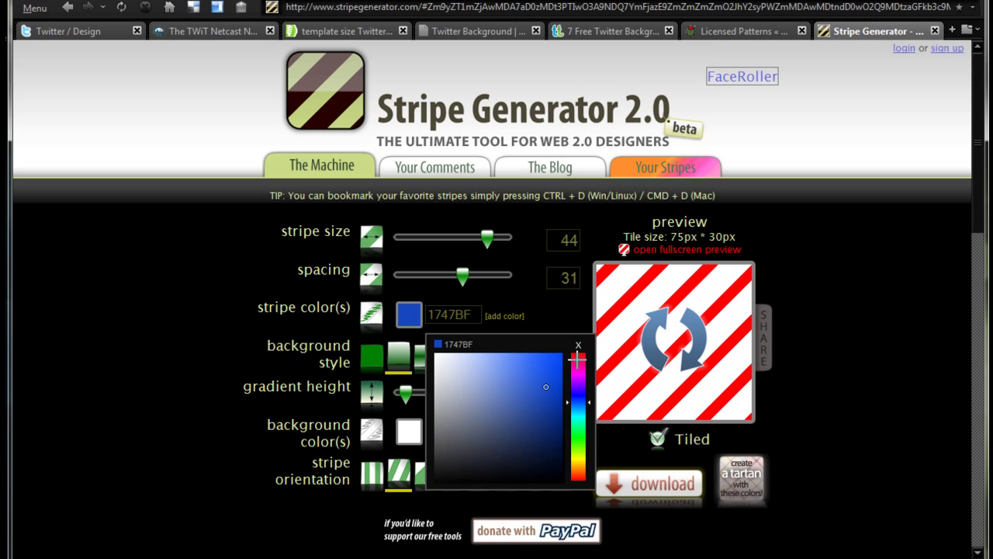
{"action": "left_click", "coordinate": [647, 362]}
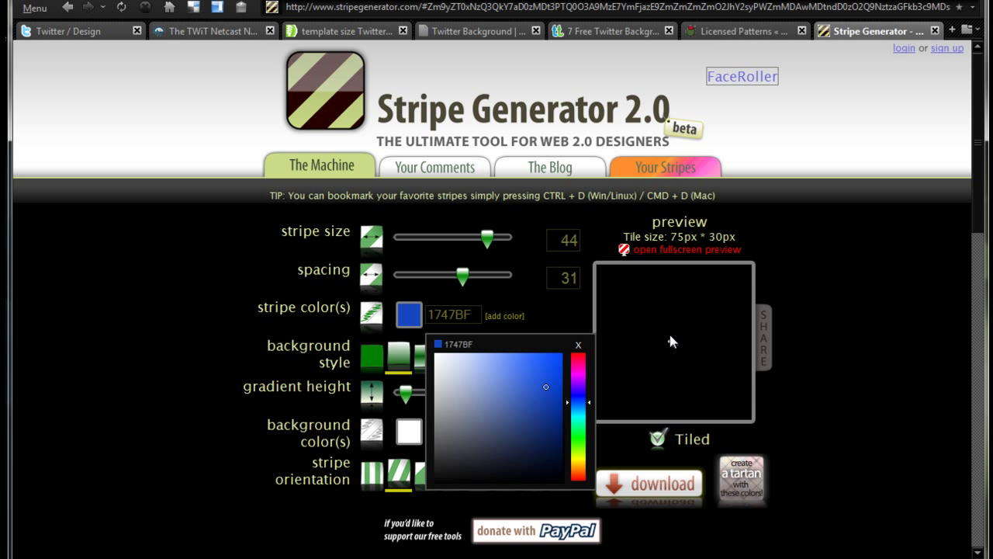
{"action": "left_click", "coordinate": [578, 348]}
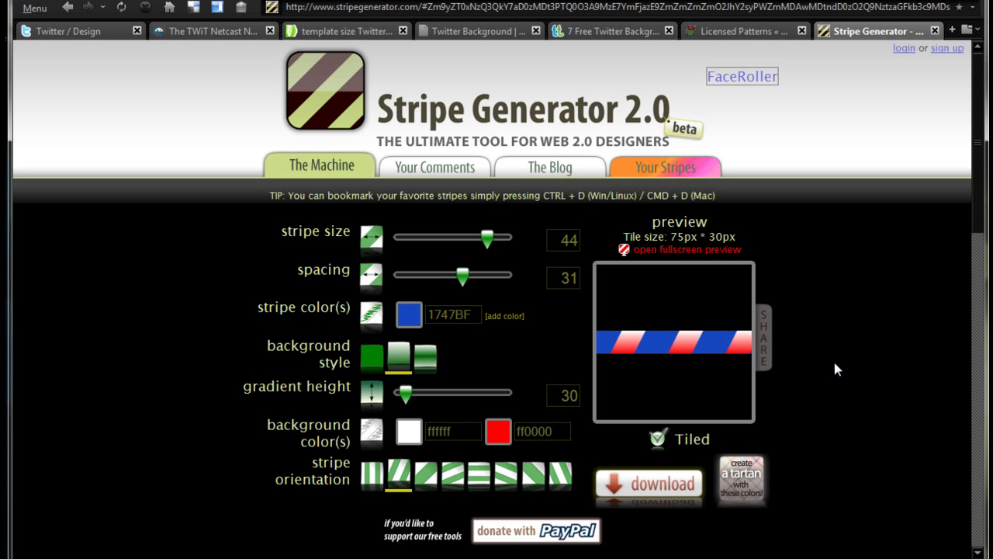
- Return to the 7 Free Twitter Backgrounds article and compare its dark red, green and grey templates
{"action": "left_click", "coordinate": [608, 32]}
{"action": "scroll", "coordinate": [526, 381], "scroll_direction": "up", "scroll_amount": 15}
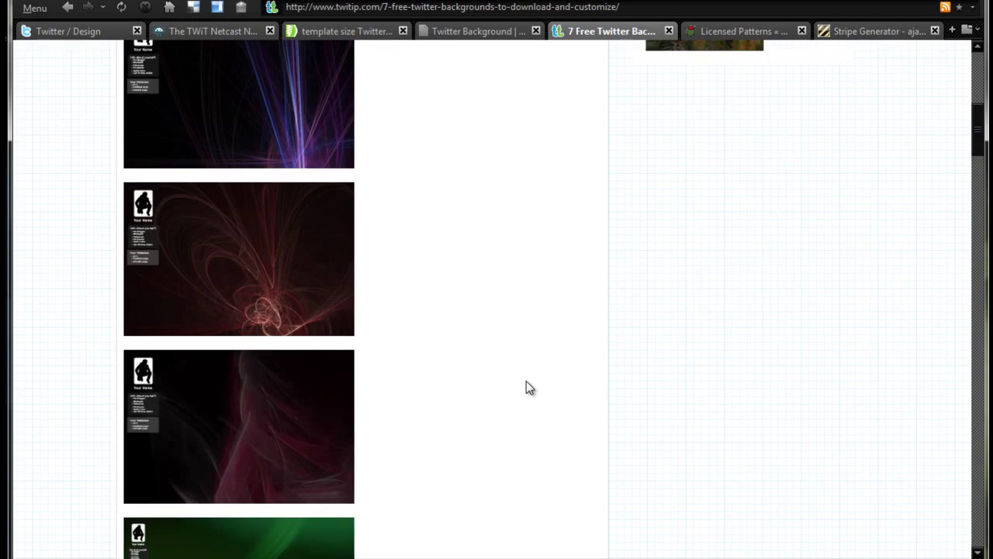
{"action": "scroll", "coordinate": [526, 388], "scroll_direction": "up", "scroll_amount": 4}
{"action": "scroll", "coordinate": [526, 388], "scroll_direction": "down", "scroll_amount": 1}
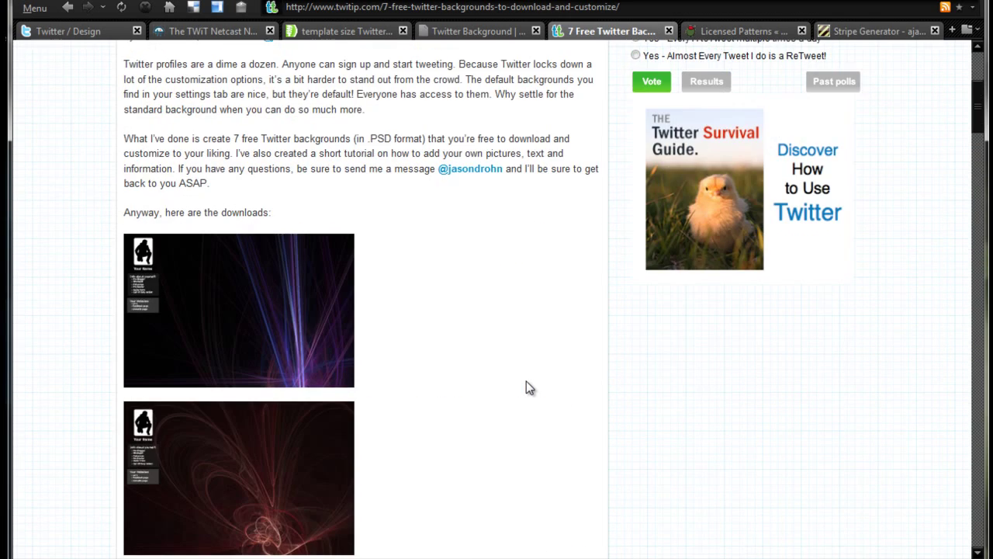
{"action": "scroll", "coordinate": [526, 382], "scroll_direction": "down", "scroll_amount": 6}
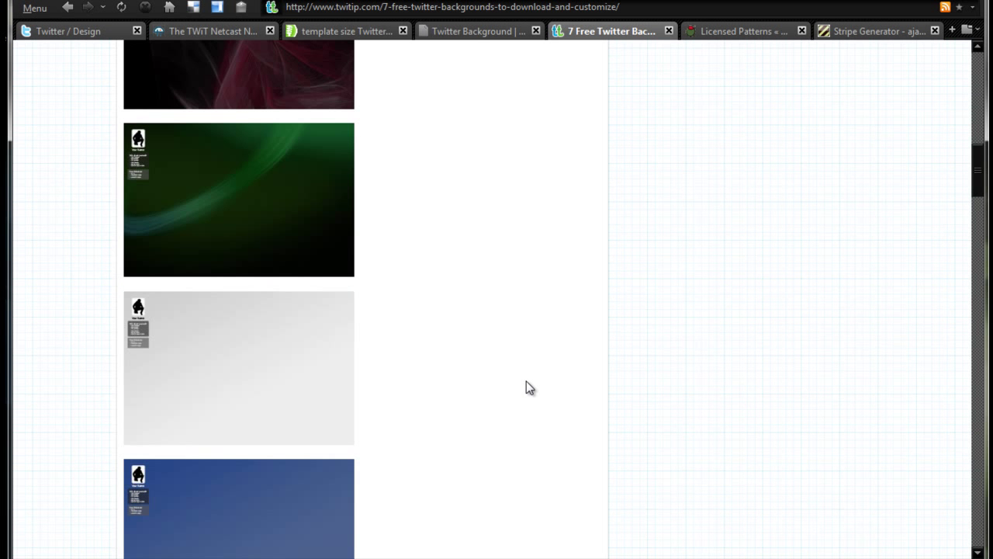
{"action": "scroll", "coordinate": [521, 319], "scroll_direction": "up", "scroll_amount": 3}
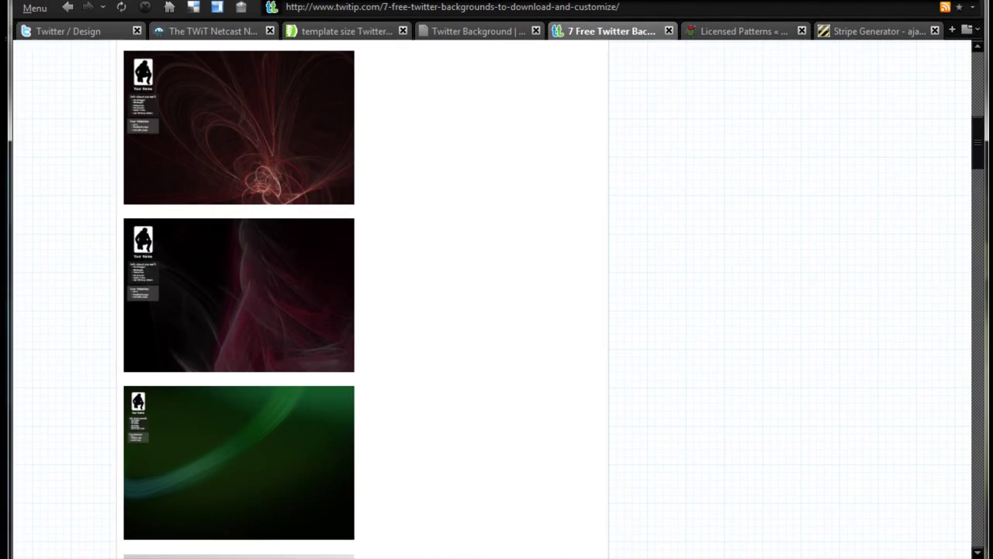
- Reload the 7 Free Twitter Backgrounds article page
{"action": "key", "text": "F5"}
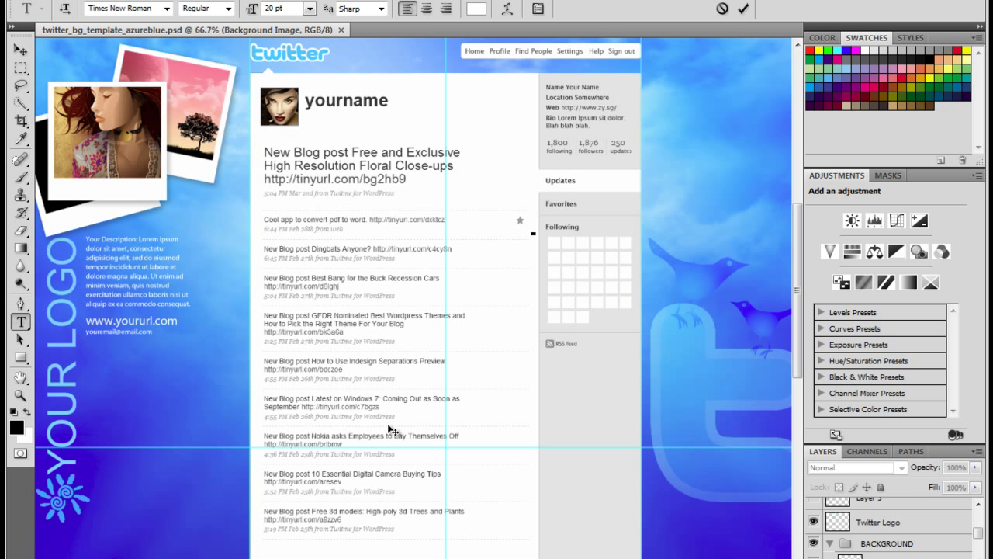
- Resize the Layers panel and scroll through the template's layers, selecting the Twitter T layer
{"action": "left_click", "coordinate": [979, 544]}
{"action": "mouse_move", "coordinate": [978, 544]}
{"action": "left_mouse_down"}
{"action": "mouse_move", "coordinate": [978, 554]}
{"action": "mouse_move", "coordinate": [981, 530]}
{"action": "left_mouse_up"}
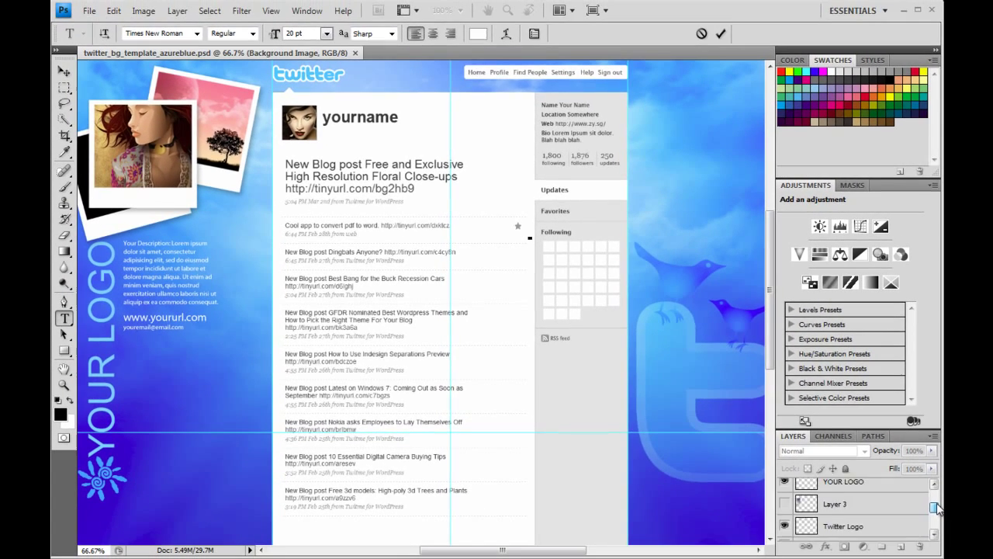
{"action": "mouse_move", "coordinate": [937, 508]}
{"action": "left_mouse_down"}
{"action": "mouse_move", "coordinate": [936, 497]}
{"action": "mouse_move", "coordinate": [935, 518]}
{"action": "left_mouse_up"}
{"action": "left_click", "coordinate": [884, 506]}
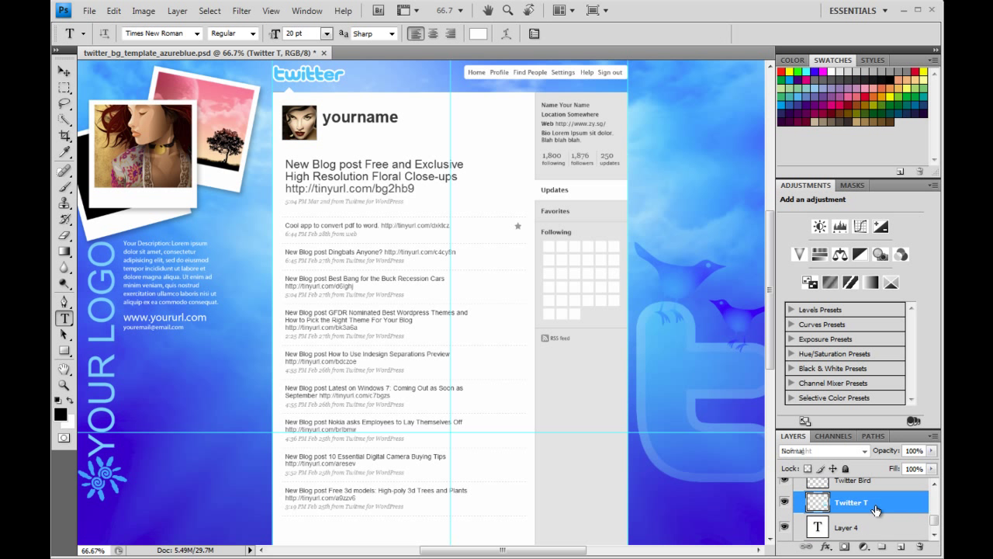
{"action": "scroll", "coordinate": [876, 512], "scroll_direction": "up", "scroll_amount": 2}
{"action": "left_click", "coordinate": [936, 483]}
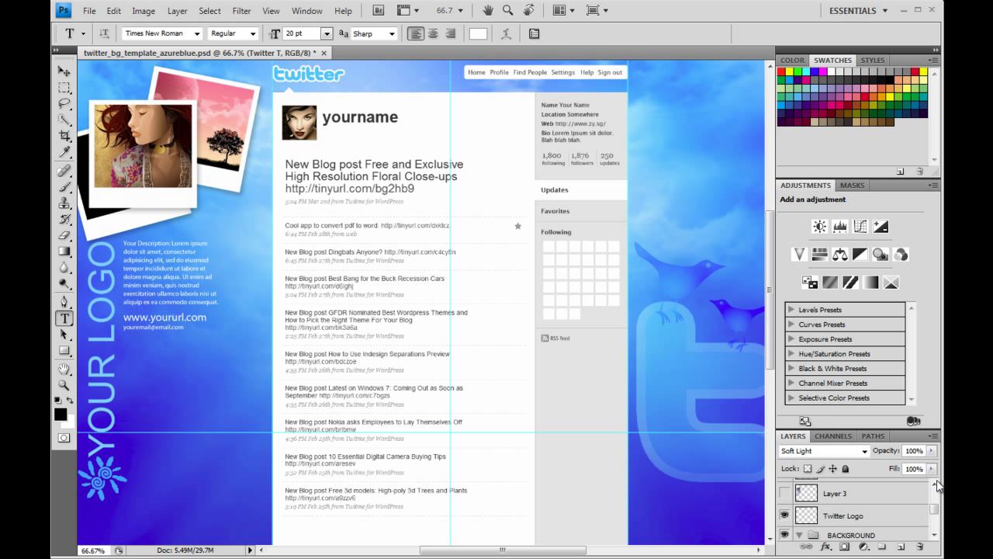
{"action": "scroll", "coordinate": [907, 504], "scroll_direction": "up", "scroll_amount": 1}
{"action": "left_click_drag", "start_coordinate": [937, 512], "coordinate": [937, 505]}
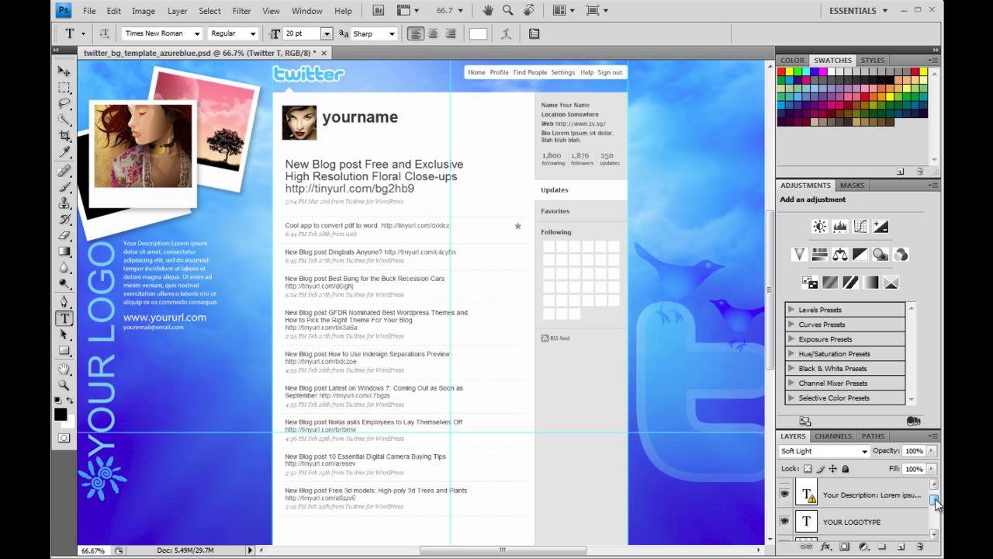
{"action": "scroll", "coordinate": [869, 512], "scroll_direction": "up", "scroll_amount": 1}
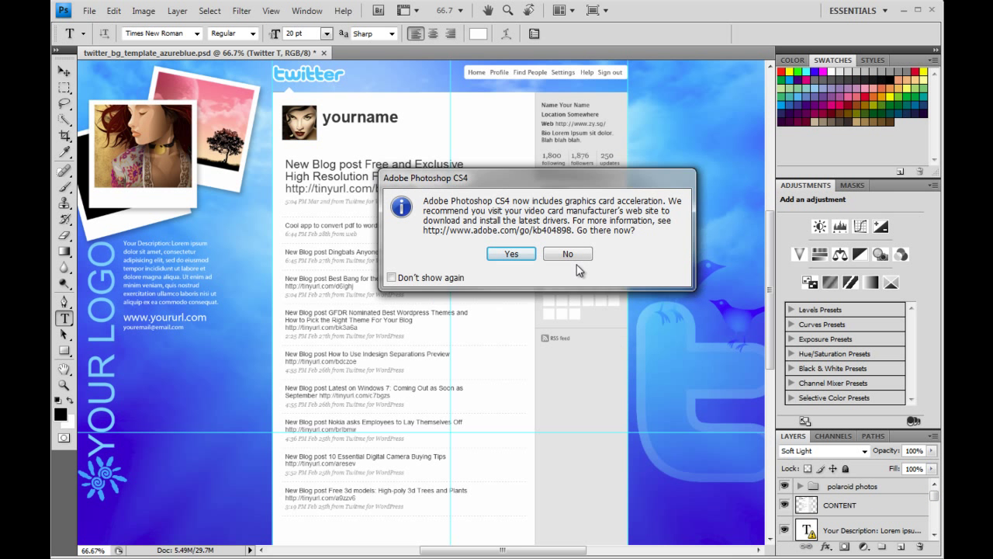
- Dismiss the graphics card alert and delete the CONTENT layer holding the sample Twitter page
{"action": "left_click", "coordinate": [568, 254]}
{"action": "left_click", "coordinate": [861, 507]}
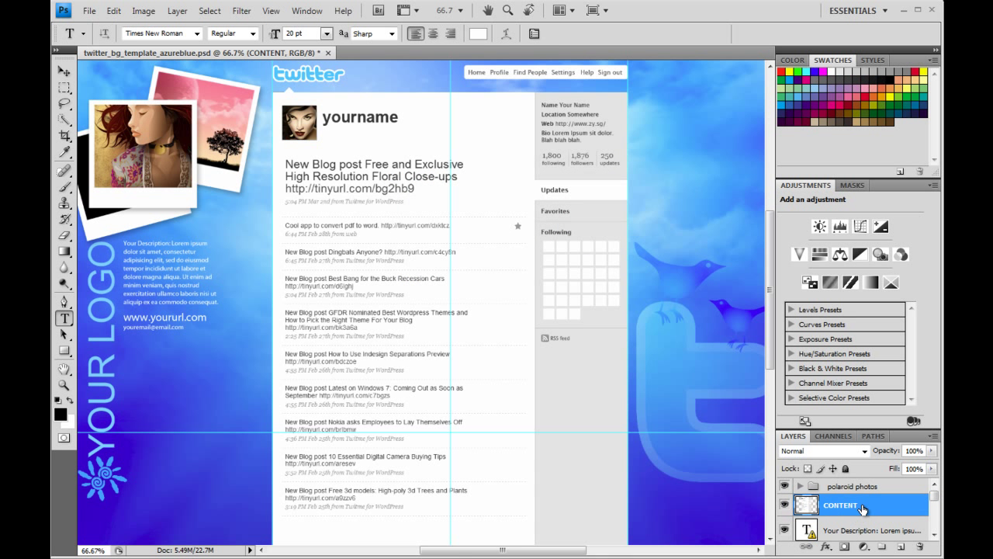
{"action": "key", "text": "Delete"}
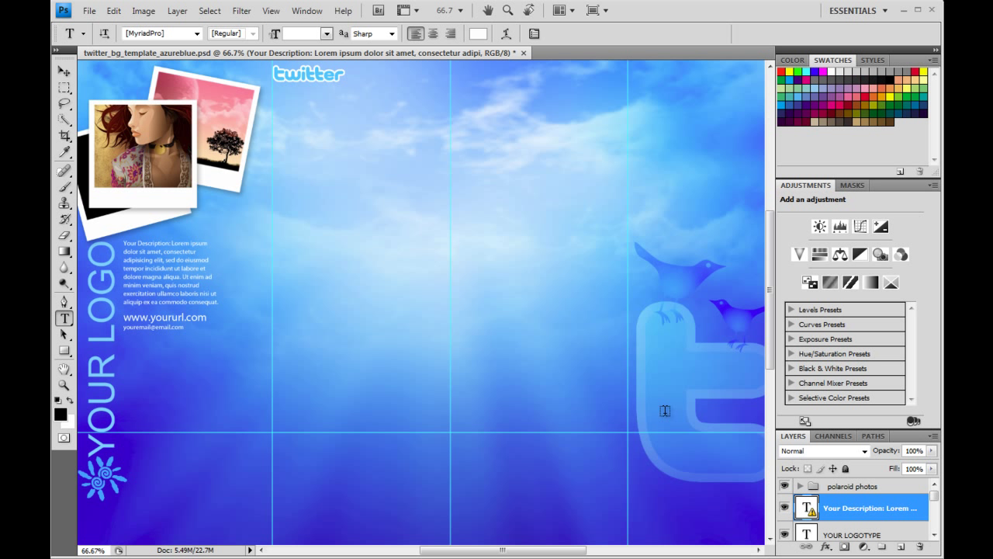
- Look through the template layers, selecting YOUR LOGO, Twitter Logo and the BACKGROUND group
{"action": "scroll", "coordinate": [856, 518], "scroll_direction": "down", "scroll_amount": 1}
{"action": "left_click", "coordinate": [857, 514]}
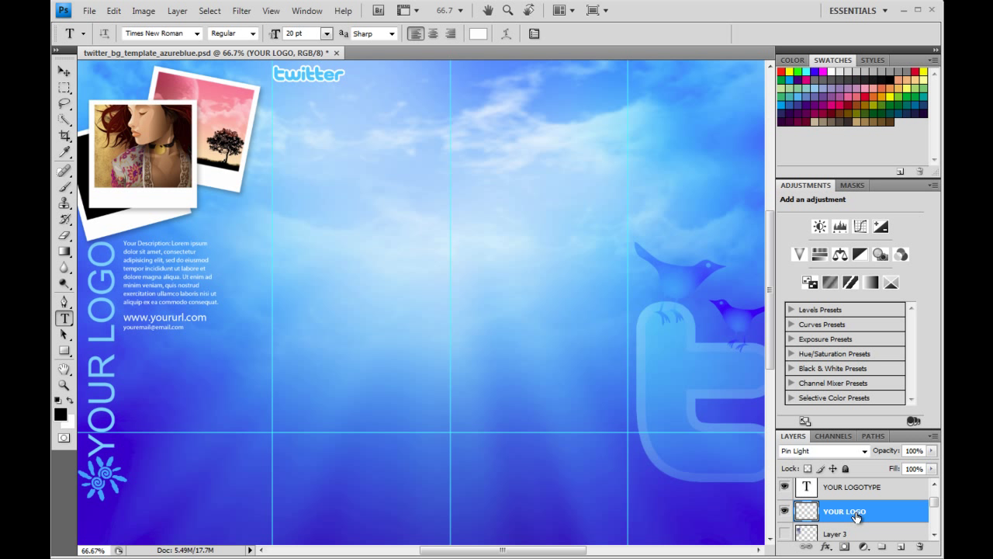
{"action": "scroll", "coordinate": [857, 505], "scroll_direction": "down", "scroll_amount": 3}
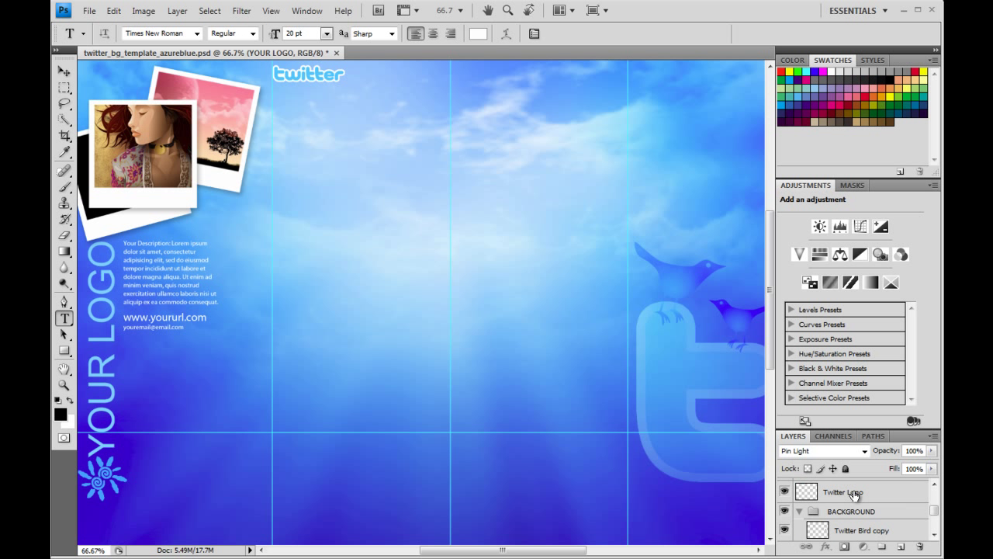
{"action": "left_click", "coordinate": [857, 498]}
{"action": "left_click", "coordinate": [857, 509]}
{"action": "scroll", "coordinate": [857, 505], "scroll_direction": "down", "scroll_amount": 1}
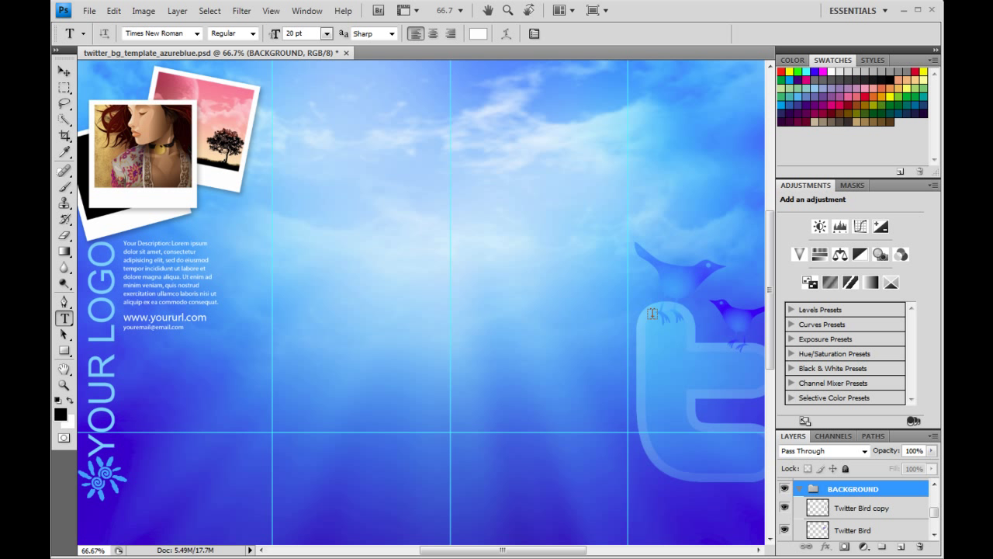
- Rename the Twitter Bird copy and Twitter Bird layers, then select the Twitter Bird layer
{"action": "double_click", "coordinate": [847, 509]}
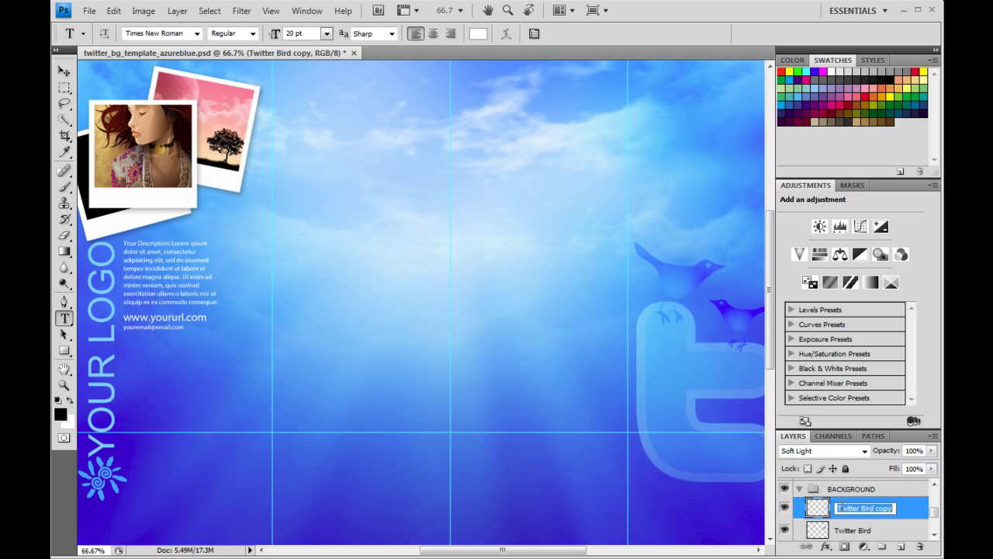
{"action": "double_click", "coordinate": [860, 529]}
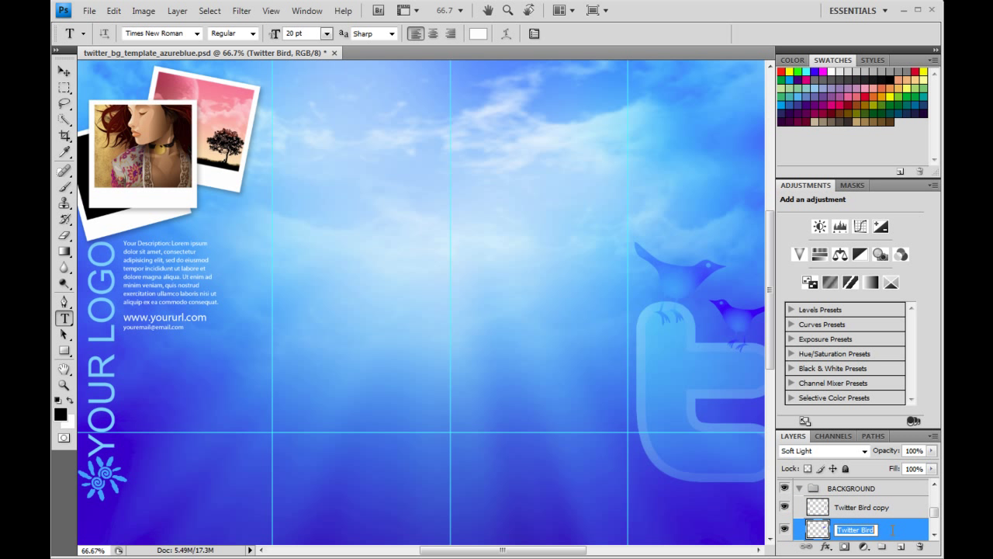
{"action": "key", "text": "Tab"}
{"action": "key", "text": "Return"}
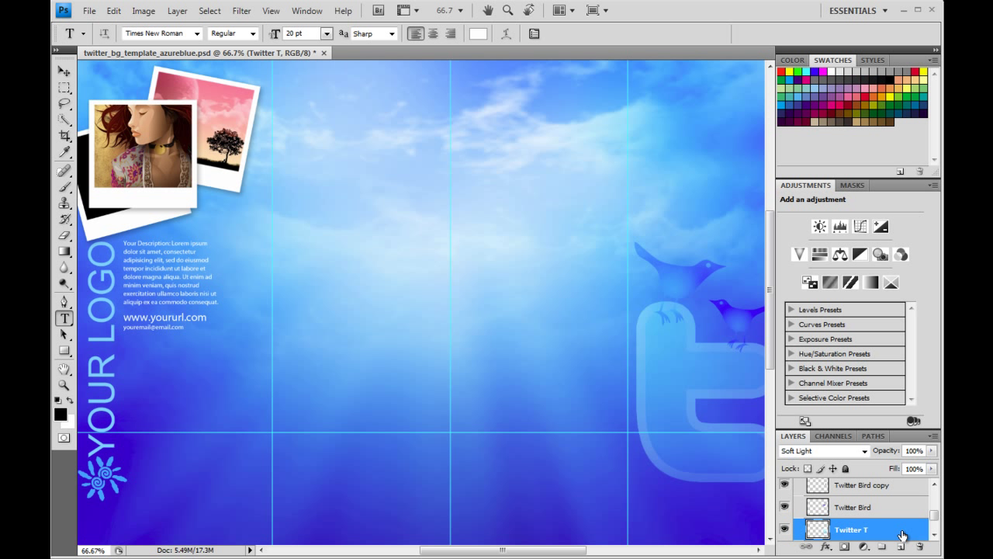
{"action": "left_click", "coordinate": [726, 354]}
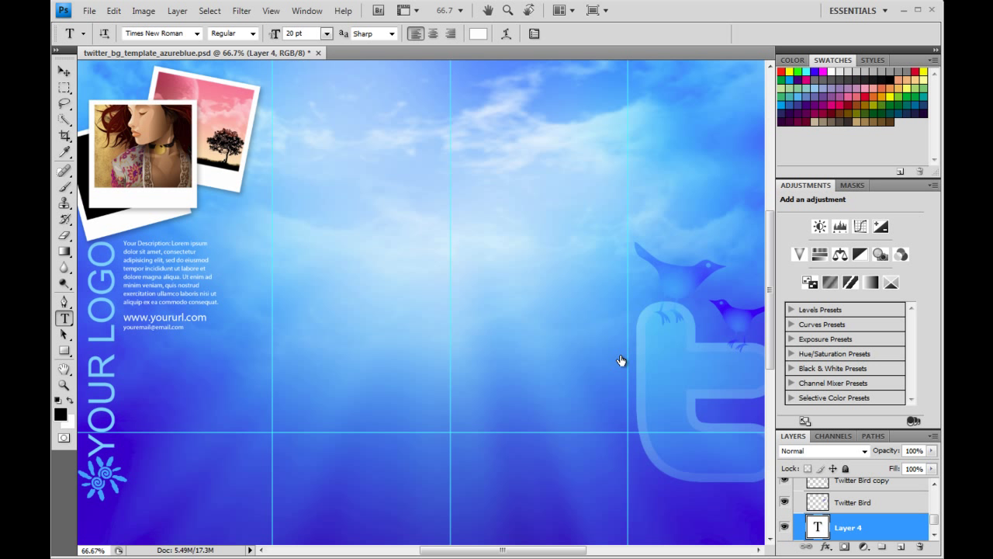
{"action": "left_click", "coordinate": [64, 72]}
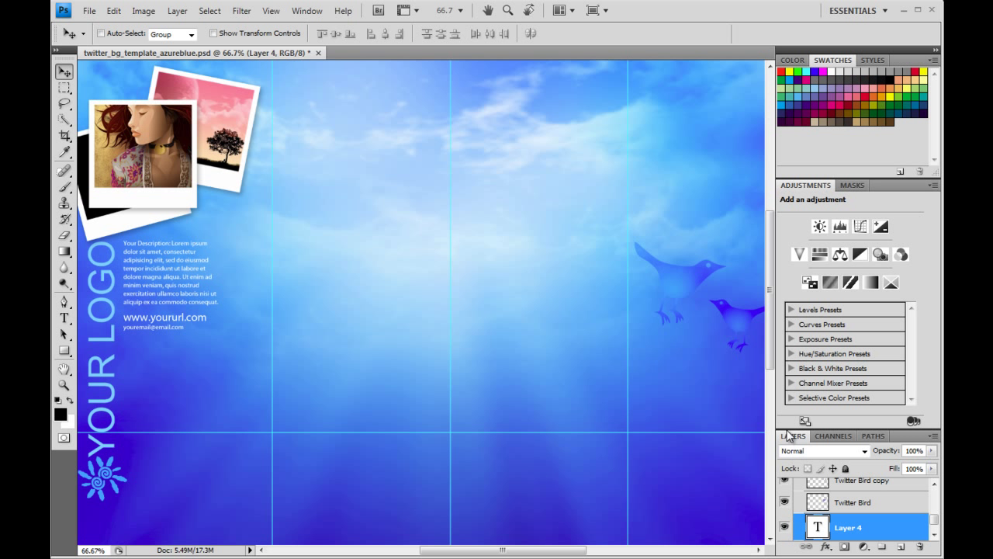
{"action": "left_click", "coordinate": [848, 509]}
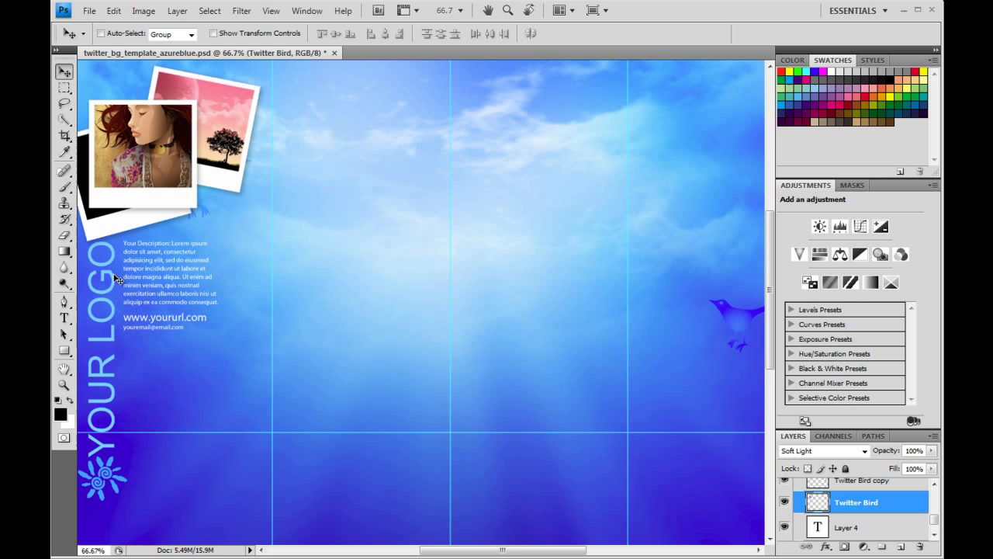
- Replace the sample description with the test text 'TESTWEATeadghgg' and shift it right and down
{"action": "left_click", "coordinate": [64, 318]}
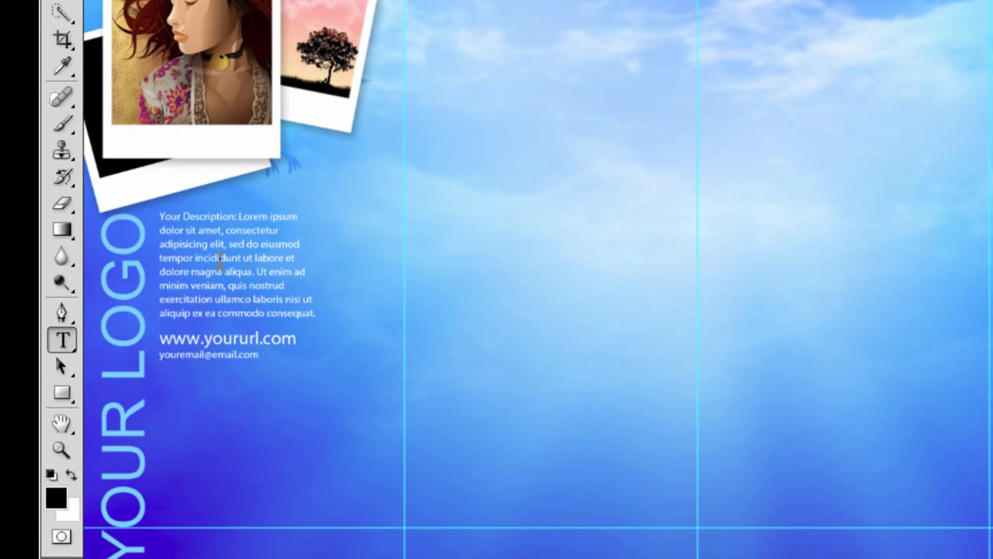
{"action": "left_click", "coordinate": [162, 269]}
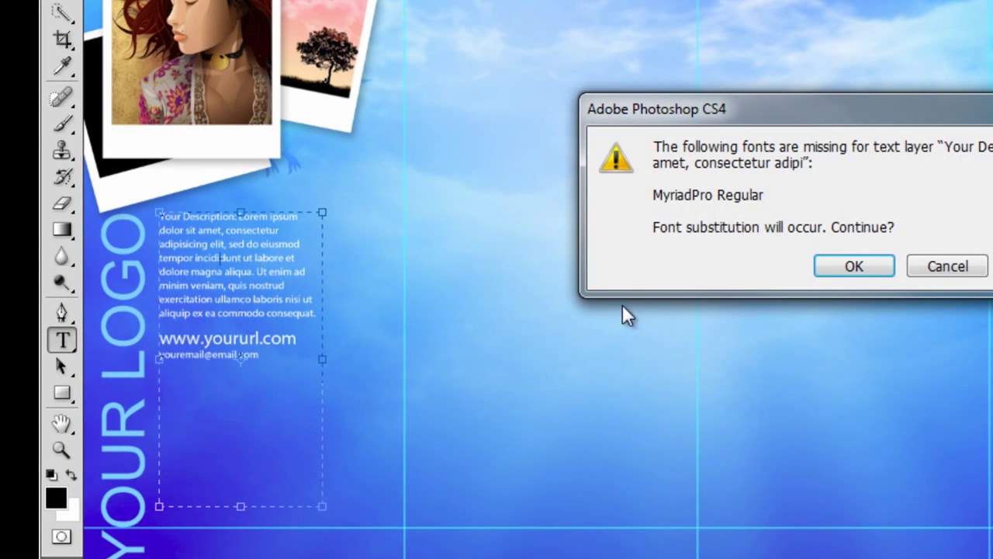
{"action": "left_click", "coordinate": [851, 266]}
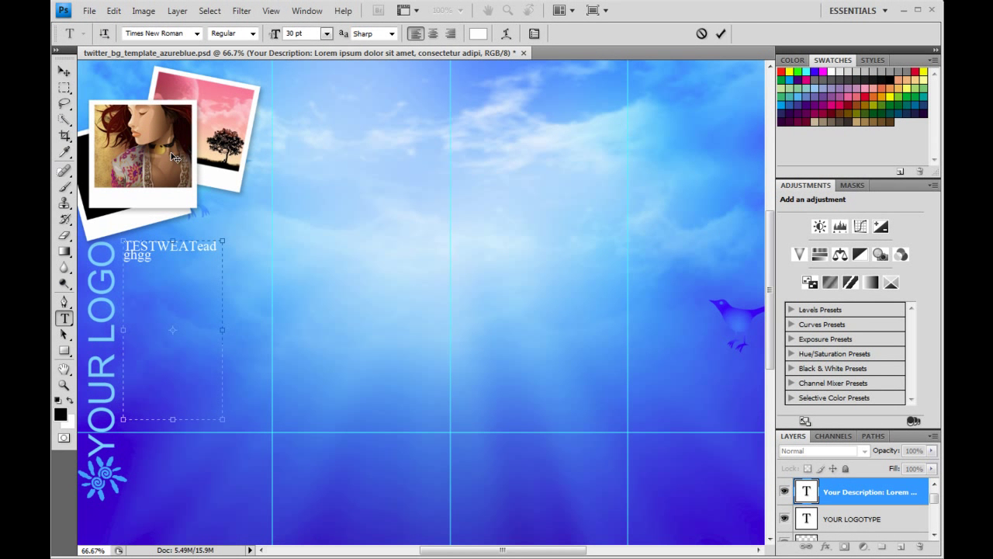
{"action": "left_click", "coordinate": [66, 74]}
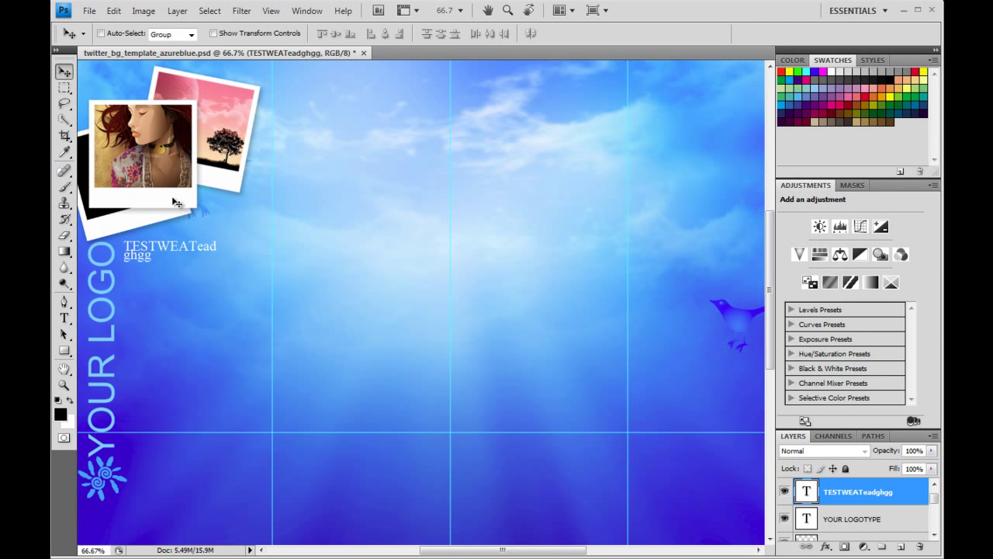
{"action": "left_click_drag", "start_coordinate": [194, 243], "coordinate": [240, 328]}
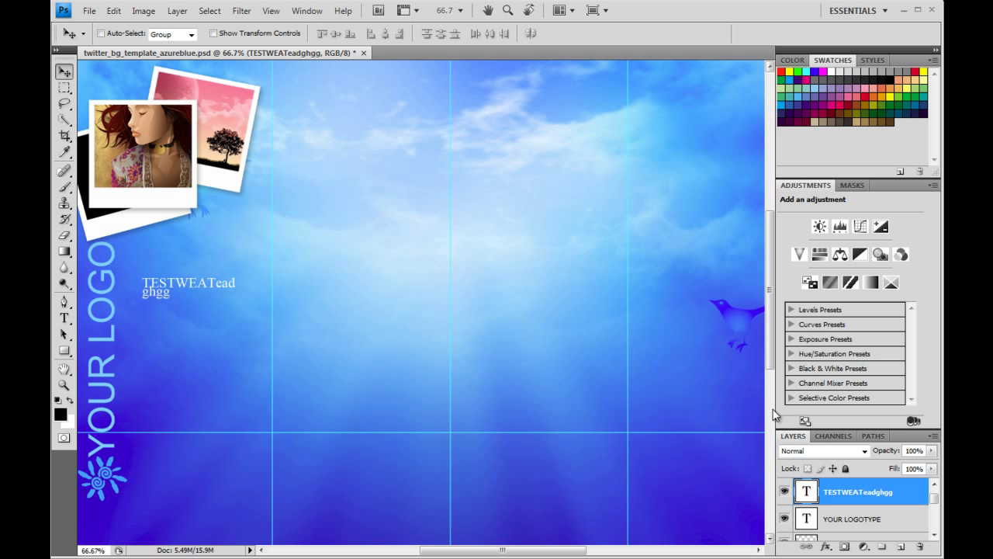
{"action": "mouse_move", "coordinate": [939, 493]}
{"action": "left_mouse_down"}
{"action": "mouse_move", "coordinate": [932, 526]}
{"action": "mouse_move", "coordinate": [934, 496]}
{"action": "left_mouse_up"}
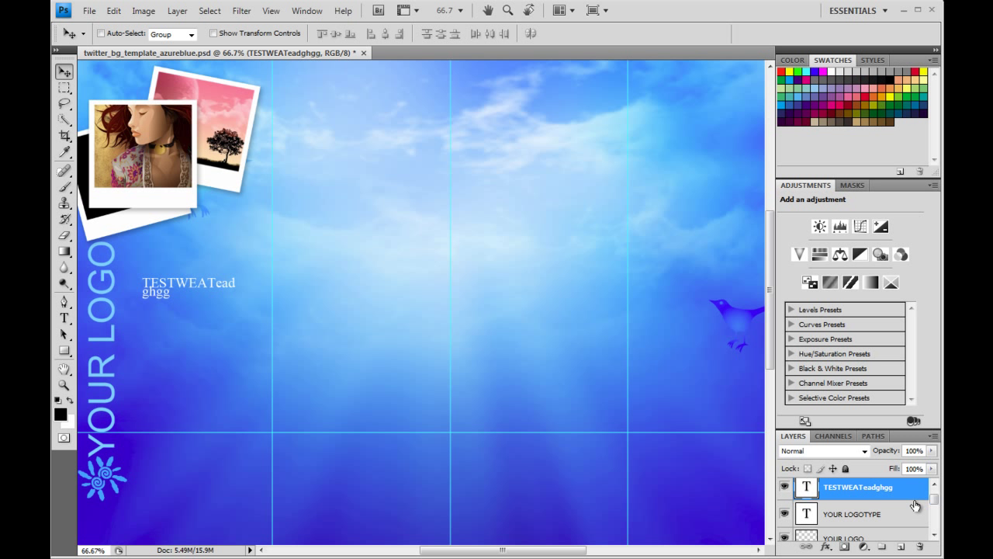
- Look through the Layers panel, selecting Layer 3 and then the BACKGROUND group
{"action": "left_click", "coordinate": [933, 535]}
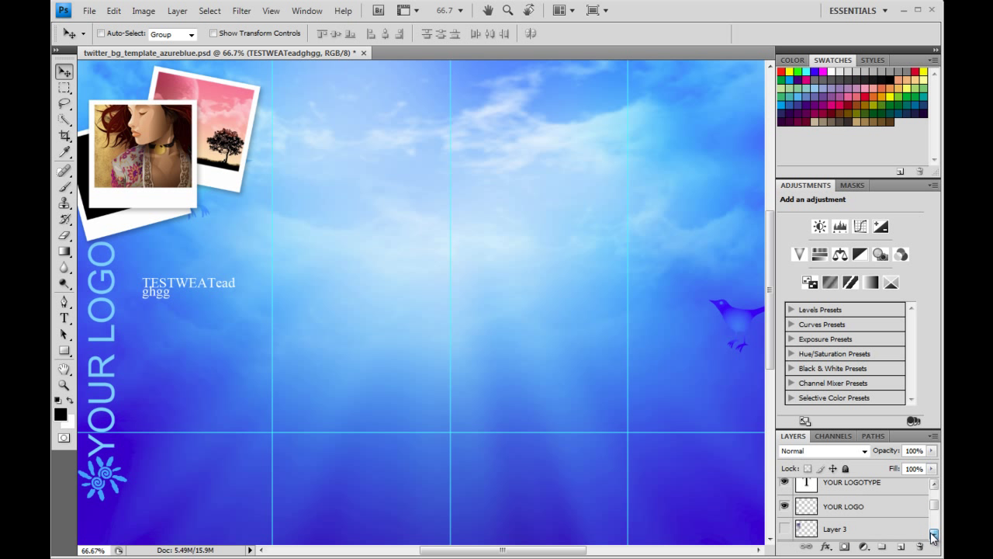
{"action": "left_click", "coordinate": [933, 535]}
{"action": "left_click", "coordinate": [836, 518]}
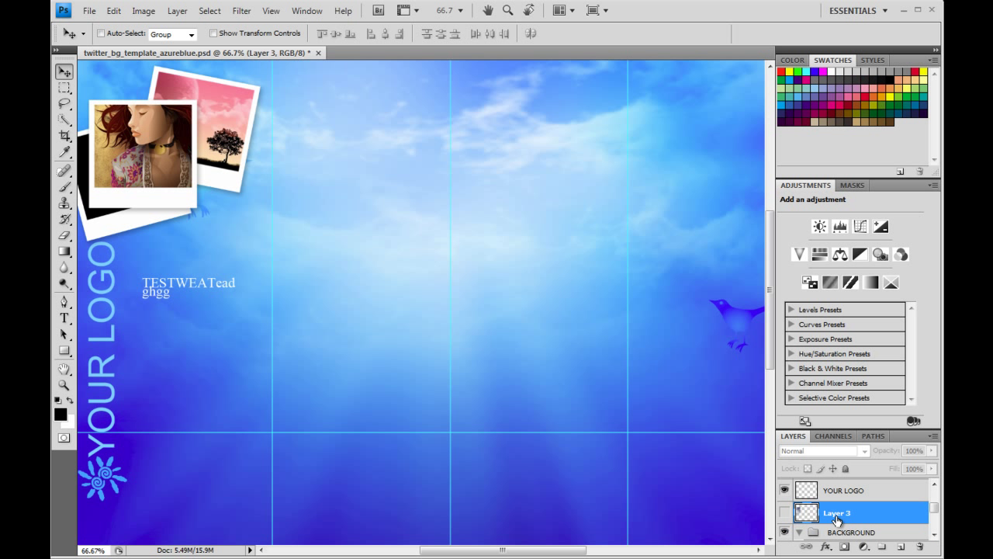
{"action": "left_click", "coordinate": [929, 532]}
{"action": "scroll", "coordinate": [935, 514], "scroll_direction": "down", "scroll_amount": 1}
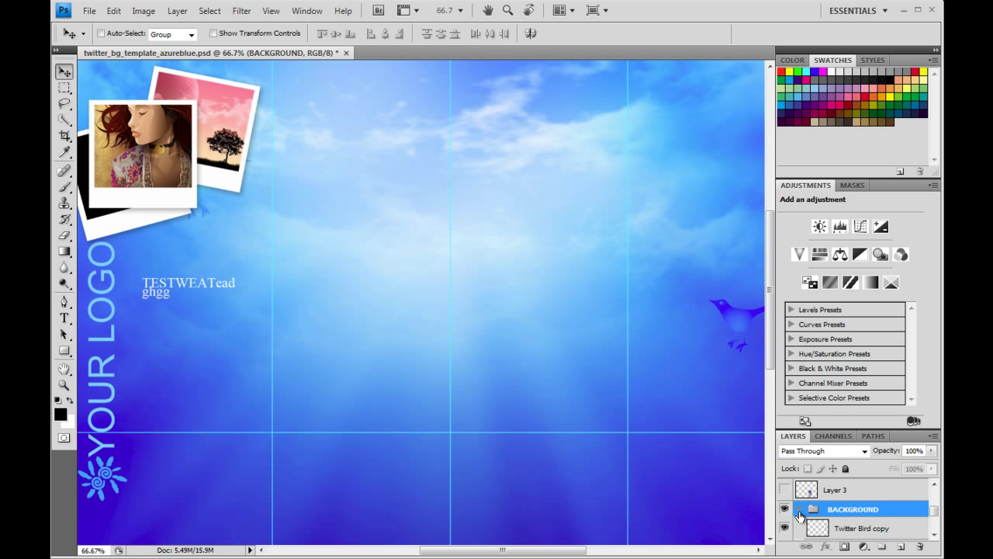
{"action": "scroll", "coordinate": [800, 517], "scroll_direction": "up", "scroll_amount": 1}
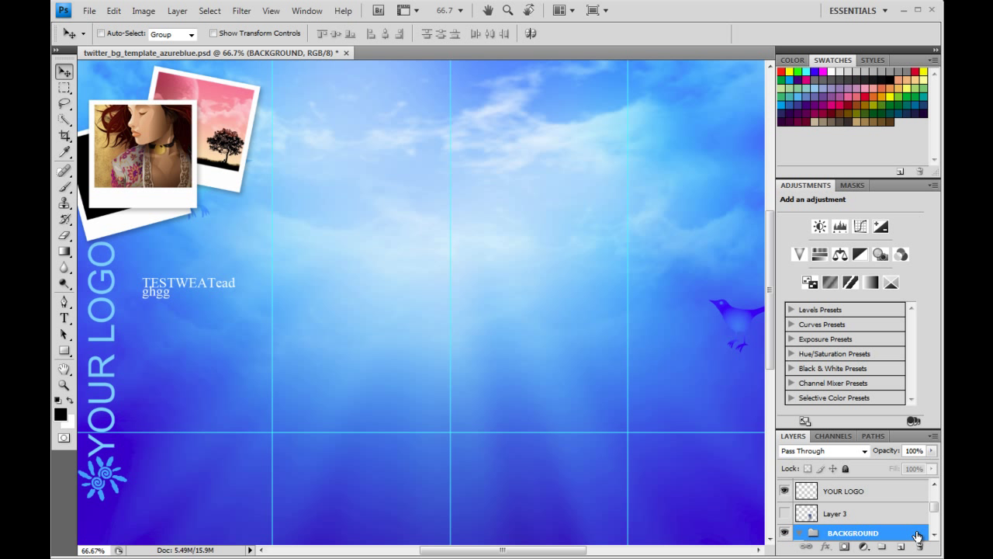
- Expand the polaroid photos group and delete its main photo layer
{"action": "left_click", "coordinate": [934, 535]}
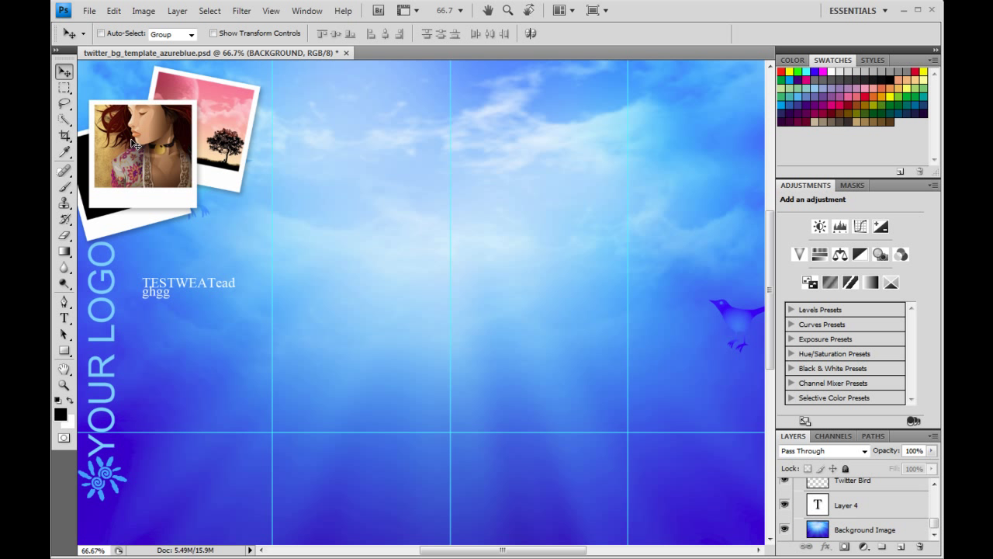
{"action": "left_click_drag", "start_coordinate": [934, 530], "coordinate": [934, 495]}
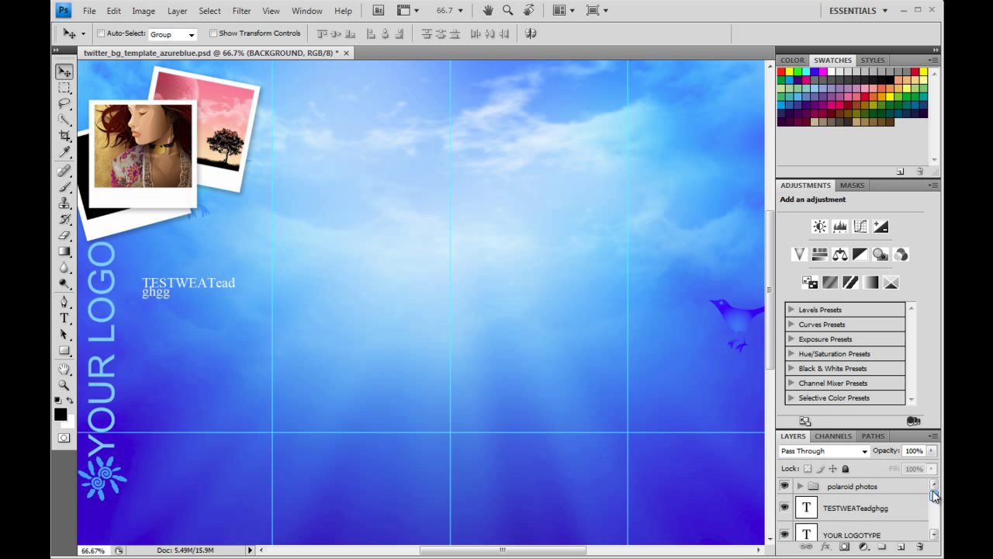
{"action": "left_click", "coordinate": [800, 486]}
{"action": "left_click", "coordinate": [821, 508]}
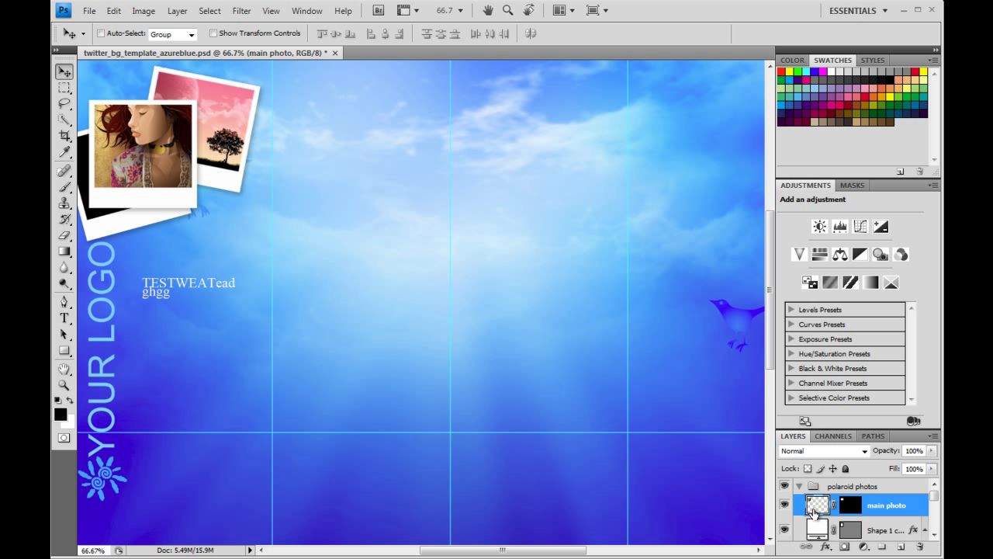
{"action": "key", "text": "Delete"}
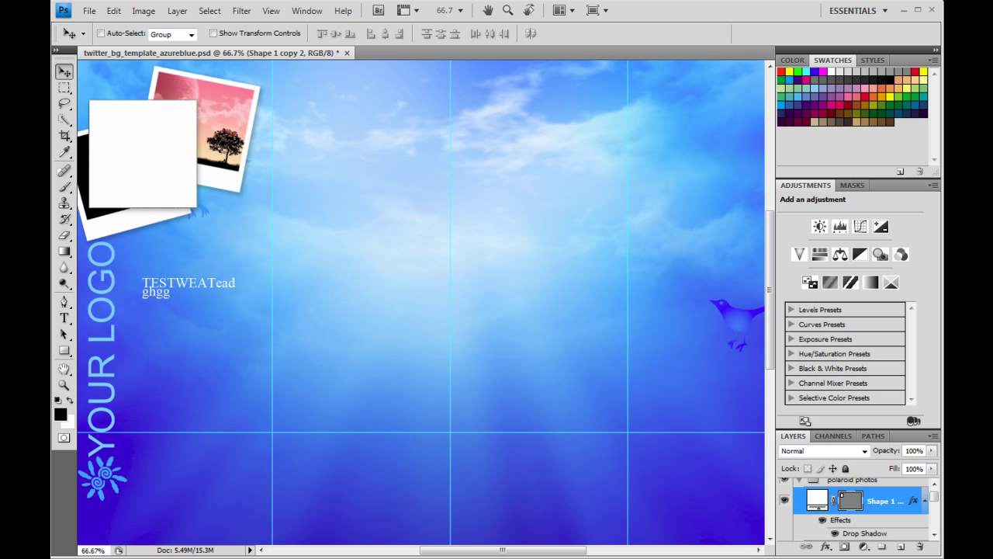
- Bring up Save As and browse the Format choices, leaving Photoshop format selected
{"action": "left_click", "coordinate": [90, 11]}
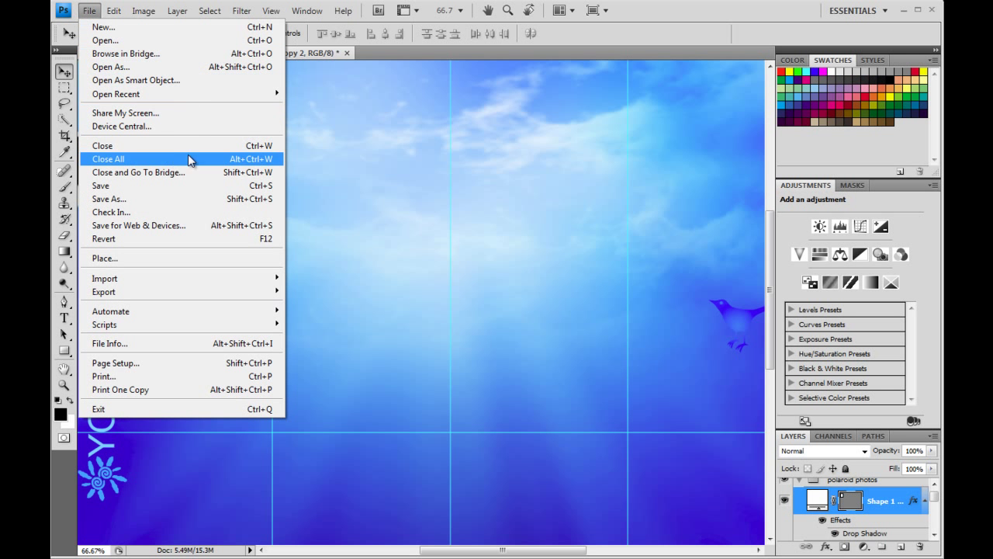
{"action": "left_click", "coordinate": [195, 200]}
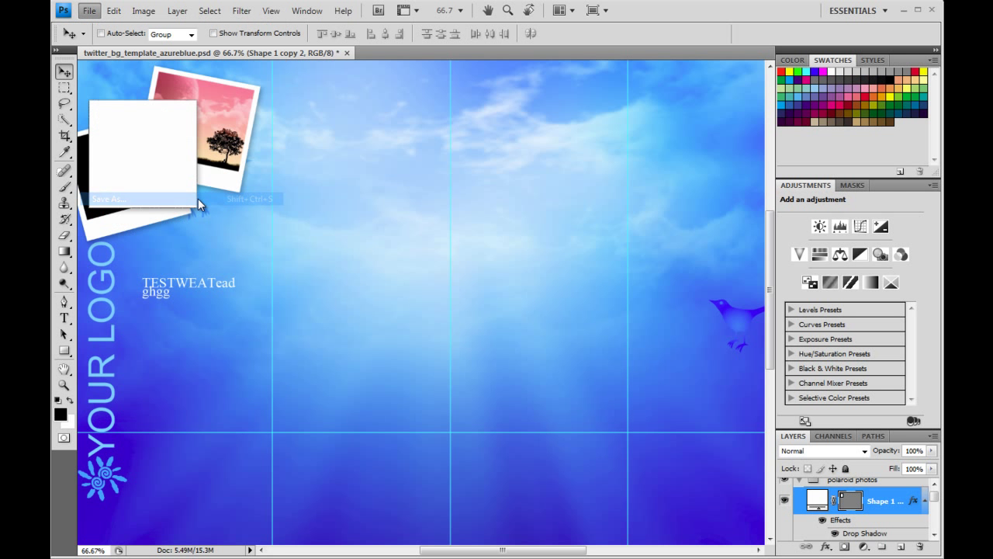
{"action": "left_click", "coordinate": [518, 314]}
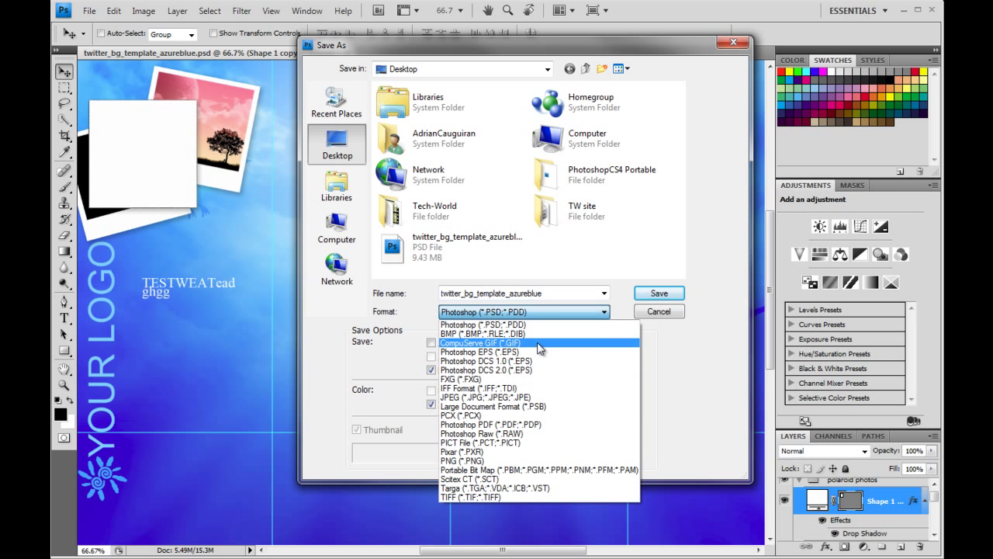
{"action": "left_click", "coordinate": [590, 314]}
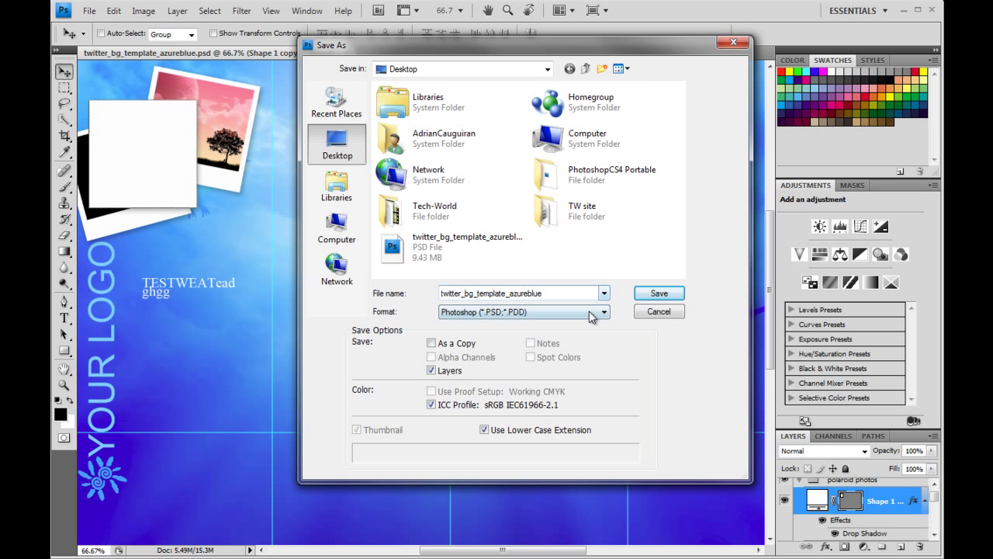
{"action": "left_click", "coordinate": [584, 314]}
{"action": "left_click", "coordinate": [601, 318]}
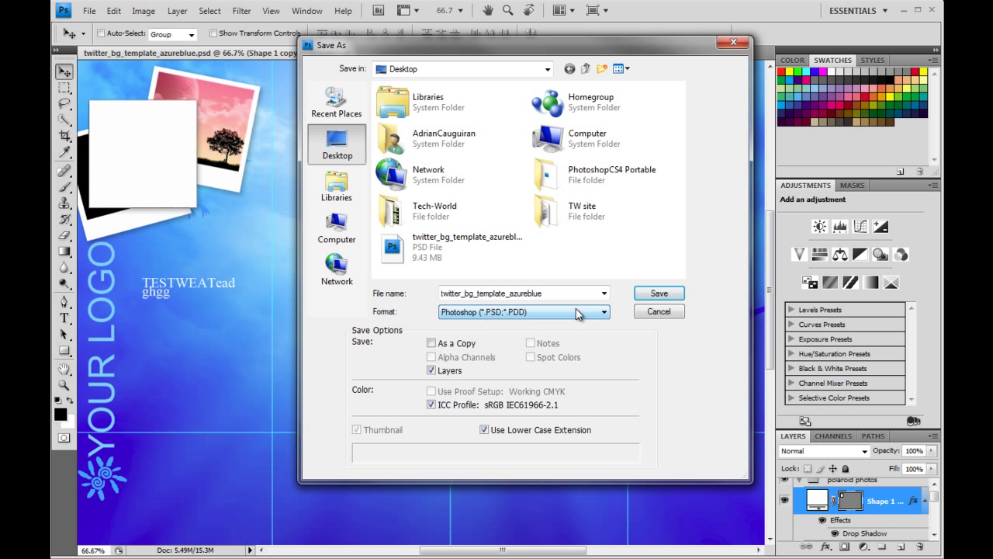
- Cancel the Save As dialog and minimize Photoshop to reveal the desktop
{"action": "left_click", "coordinate": [660, 314]}
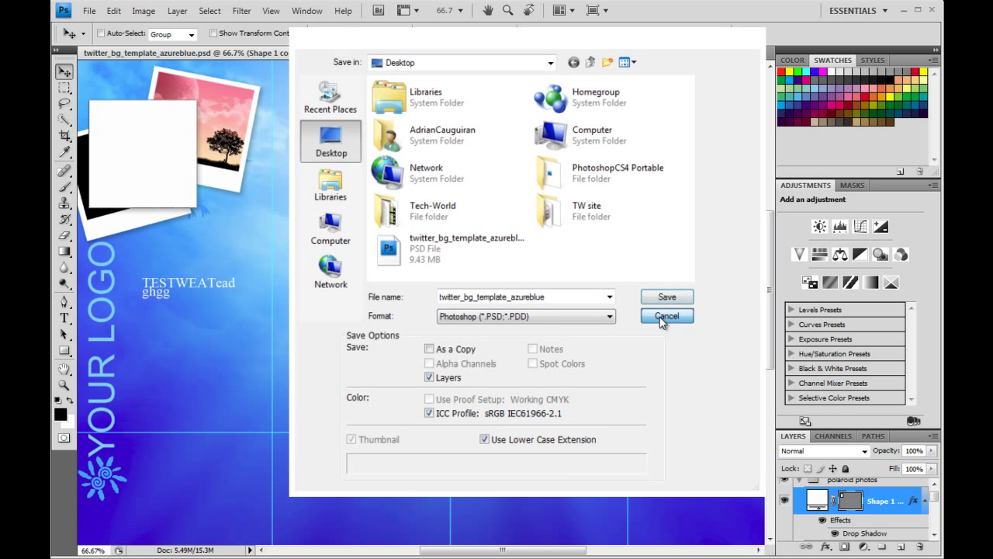
{"action": "left_click", "coordinate": [904, 10]}
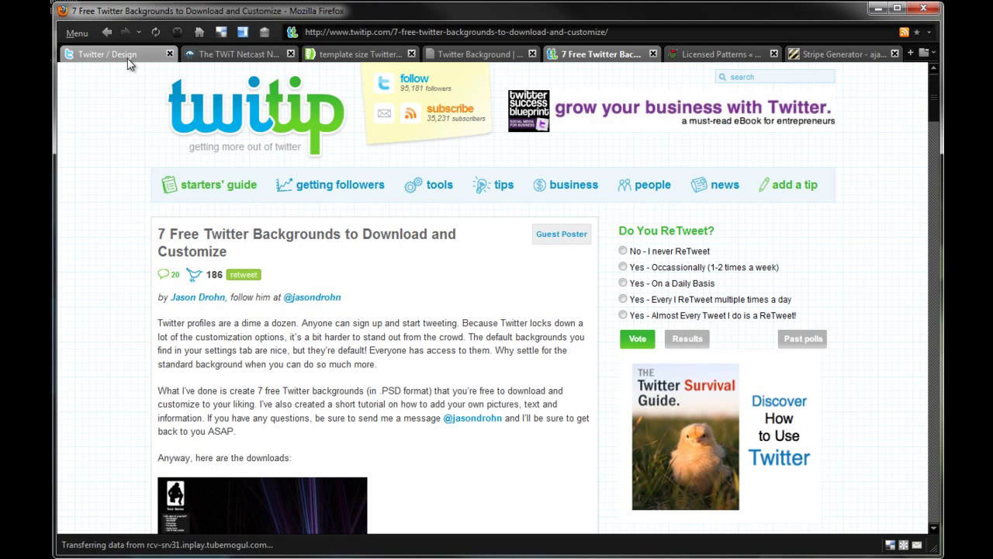
- Switch to the Twitter Design tab and expand the Change background image section
{"action": "left_click", "coordinate": [127, 58]}
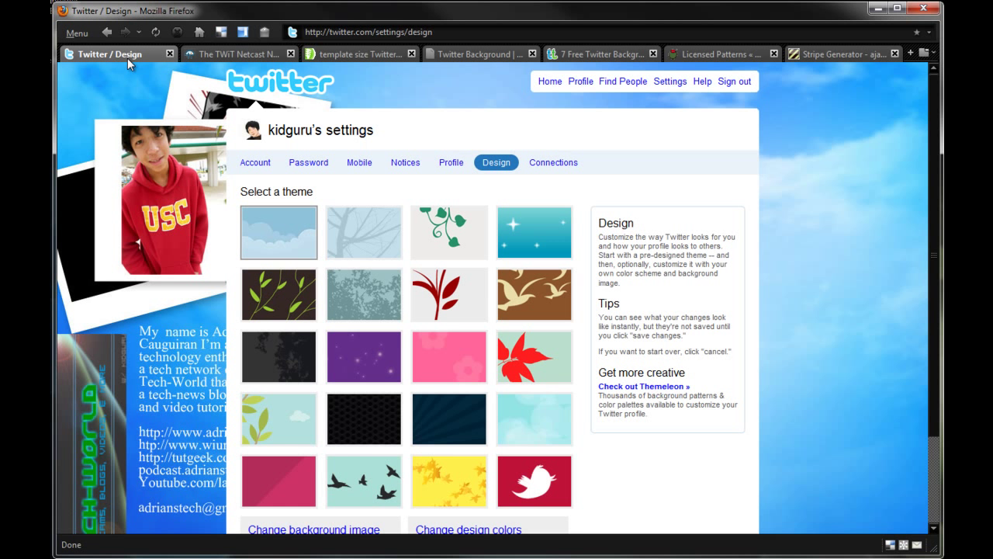
{"action": "scroll", "coordinate": [534, 295], "scroll_direction": "down", "scroll_amount": 3}
{"action": "left_click", "coordinate": [345, 425]}
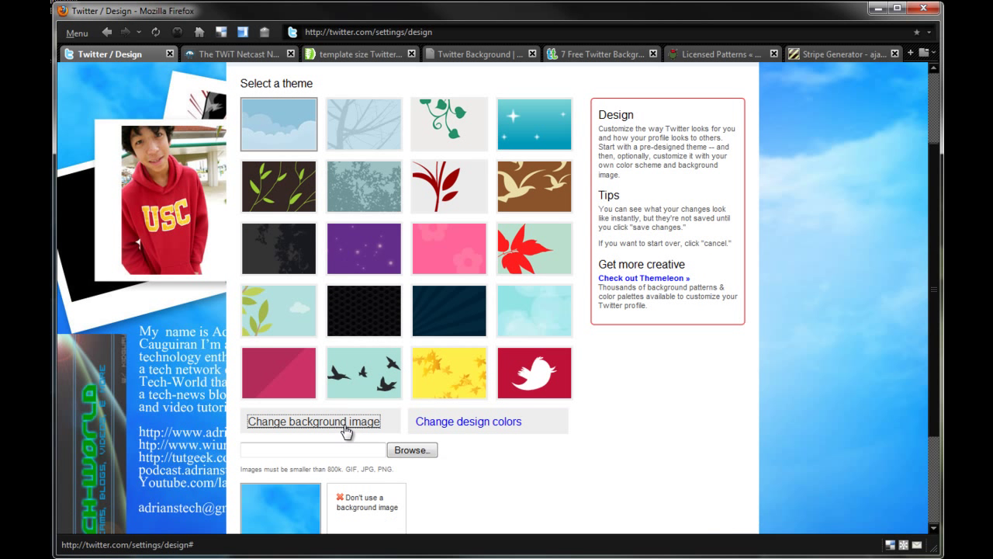
{"action": "scroll", "coordinate": [346, 432], "scroll_direction": "down", "scroll_amount": 2}
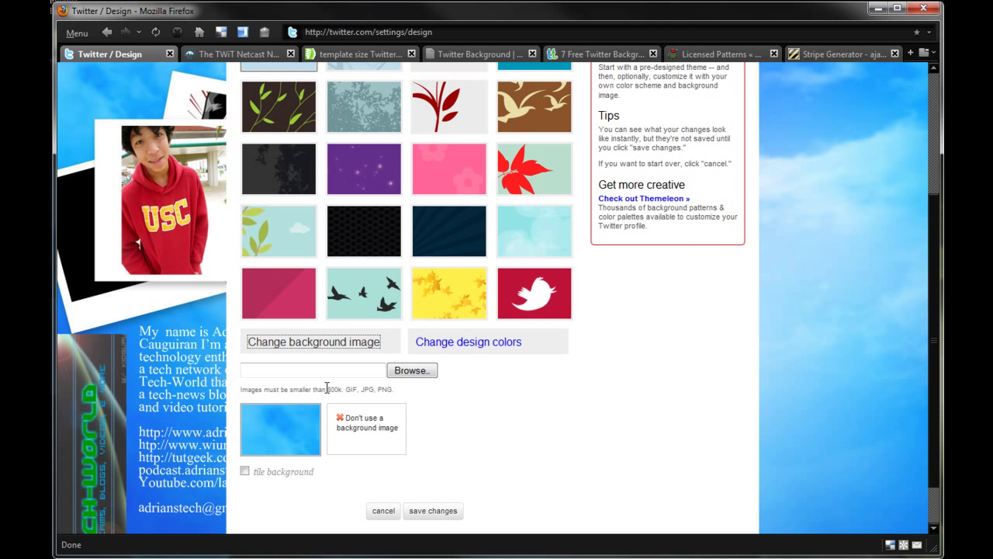
- Highlight the 800k size limit and the allowed GIF, JPG and PNG file types
{"action": "left_click_drag", "start_coordinate": [327, 388], "coordinate": [340, 388]}
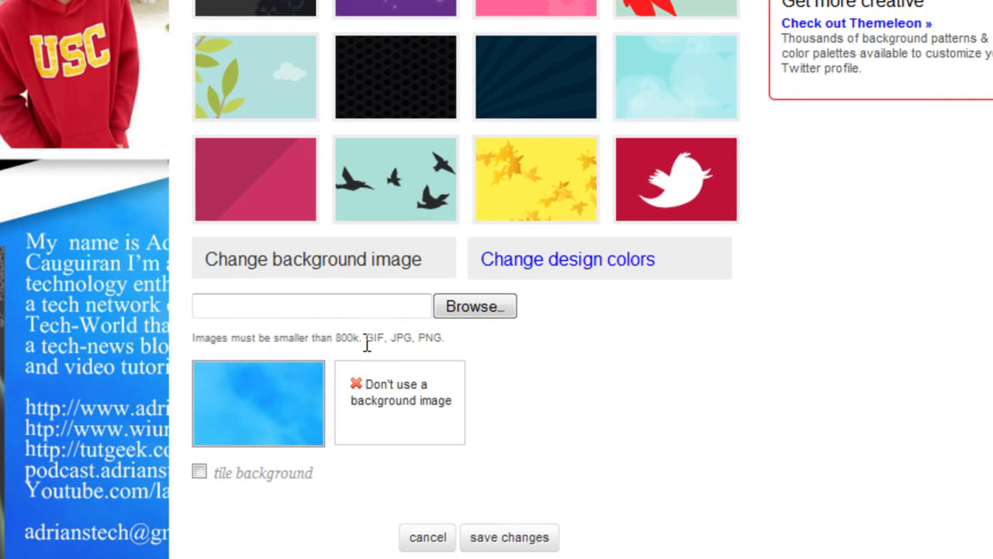
{"action": "left_click_drag", "start_coordinate": [346, 389], "coordinate": [362, 391]}
{"action": "left_click_drag", "start_coordinate": [392, 339], "coordinate": [455, 352]}
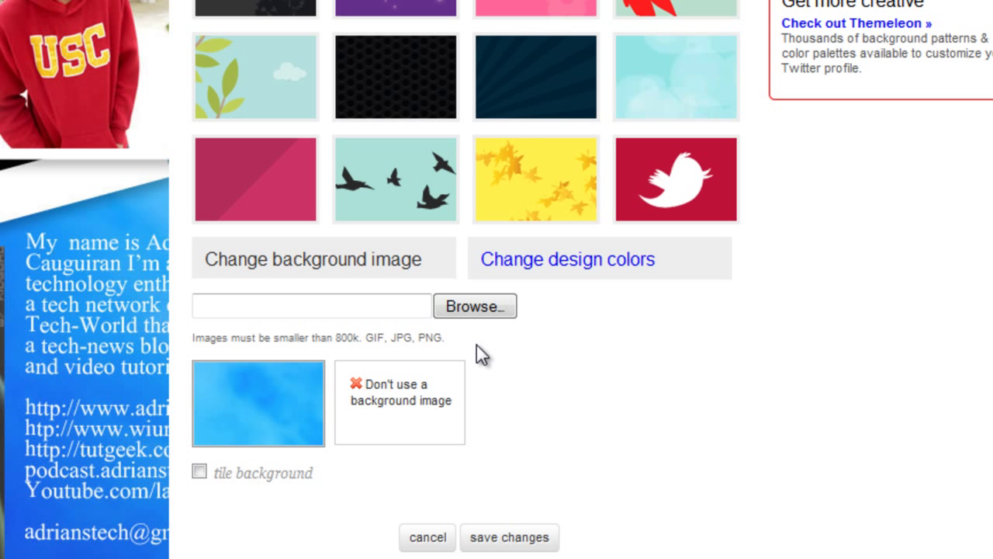